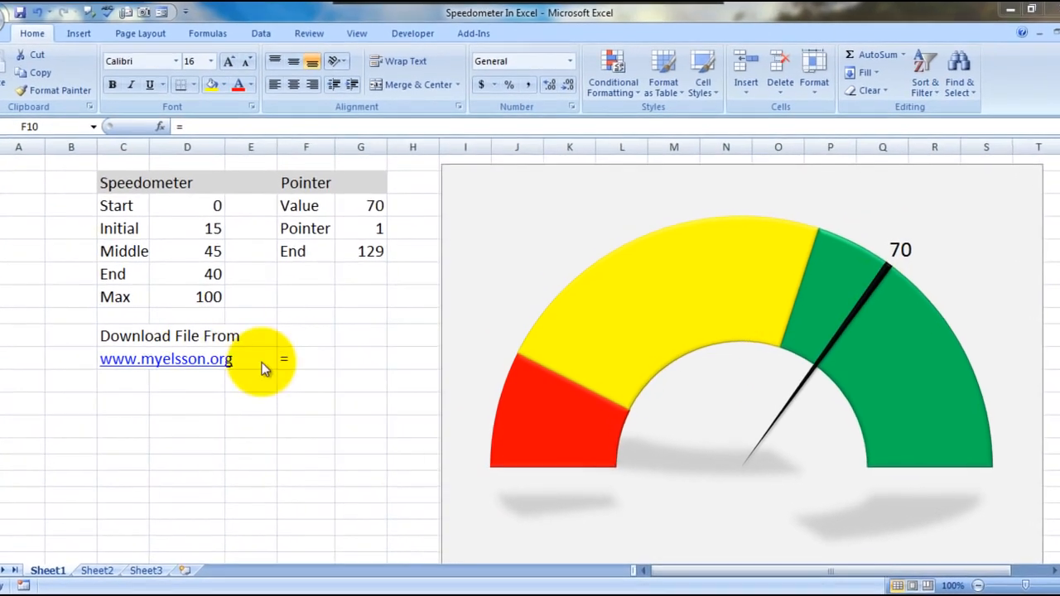
Re-enter = in cell F10 repeatedly to recalculate the gauge's pointer value
{"action": "double_click", "coordinate": [302, 358]}
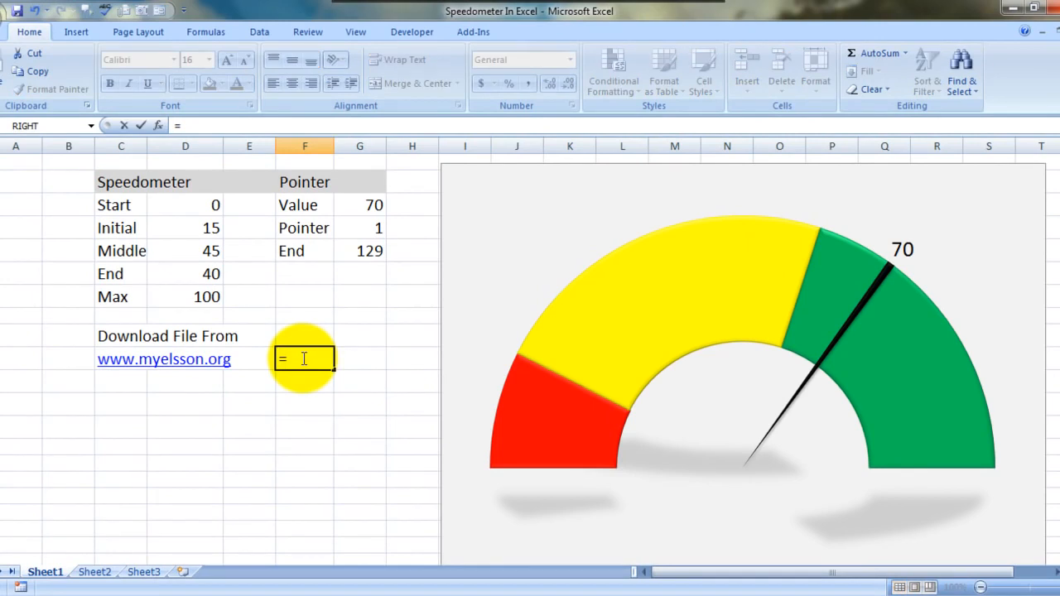
{"action": "key", "text": "Return"}
{"action": "double_click", "coordinate": [303, 358]}
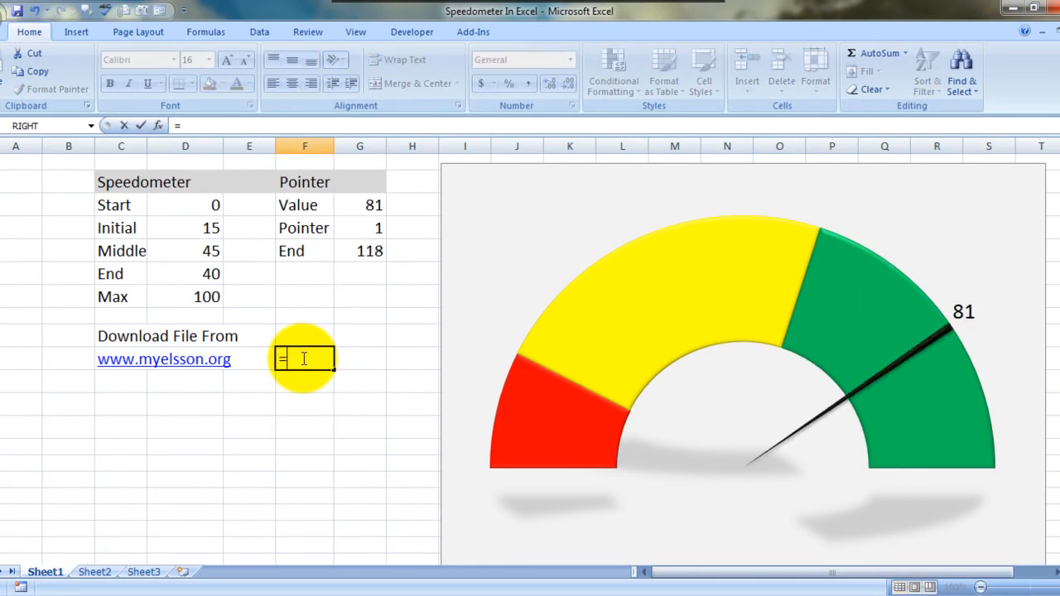
{"action": "key", "text": "Return"}
{"action": "double_click", "coordinate": [303, 358]}
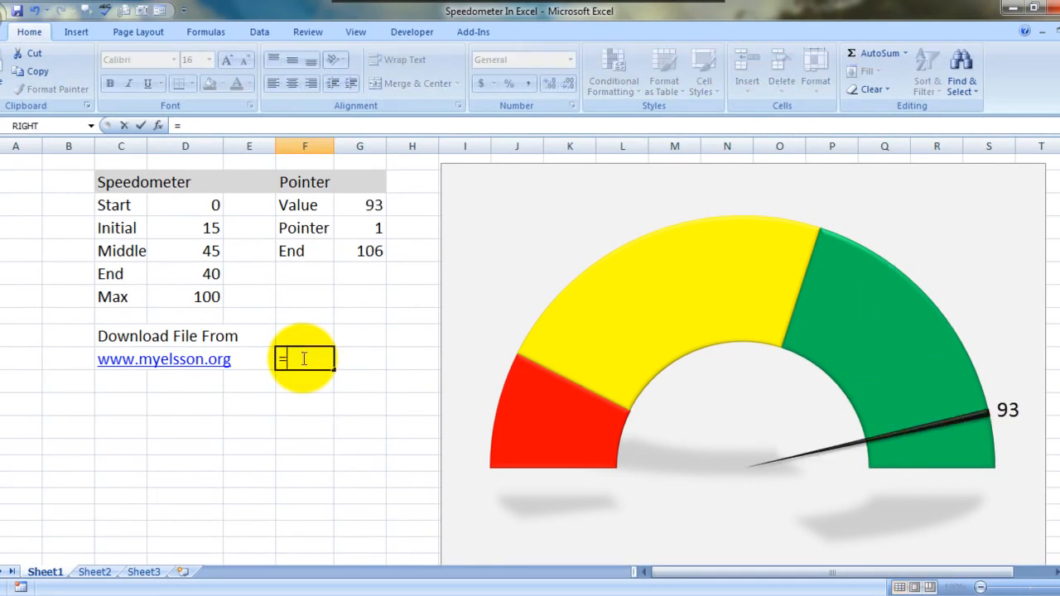
{"action": "key", "text": "Return"}
{"action": "double_click", "coordinate": [303, 358]}
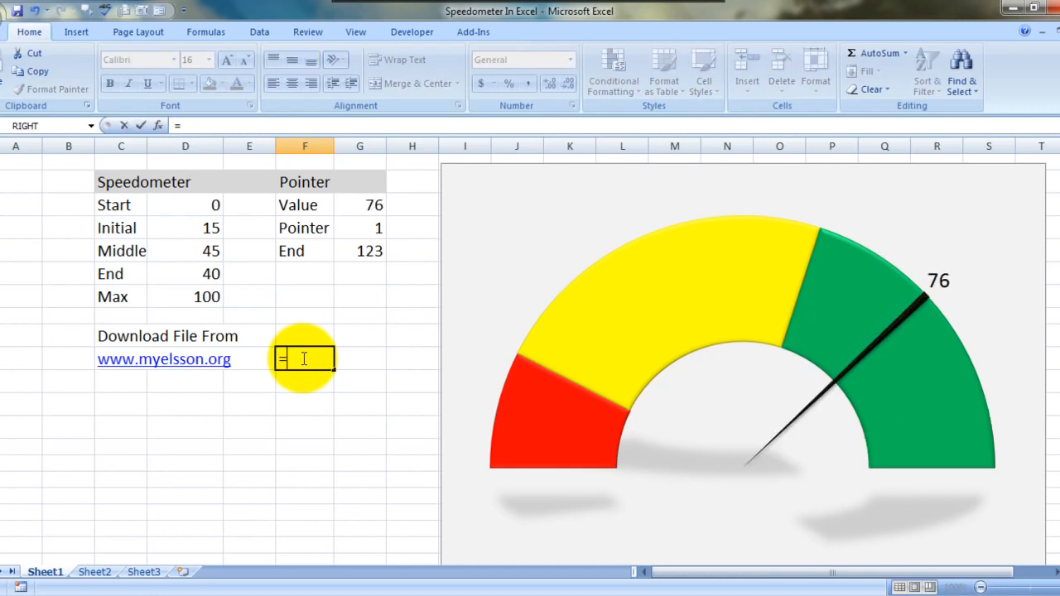
{"action": "key", "text": "Return"}
{"action": "double_click", "coordinate": [302, 358]}
{"action": "key", "text": "Return"}
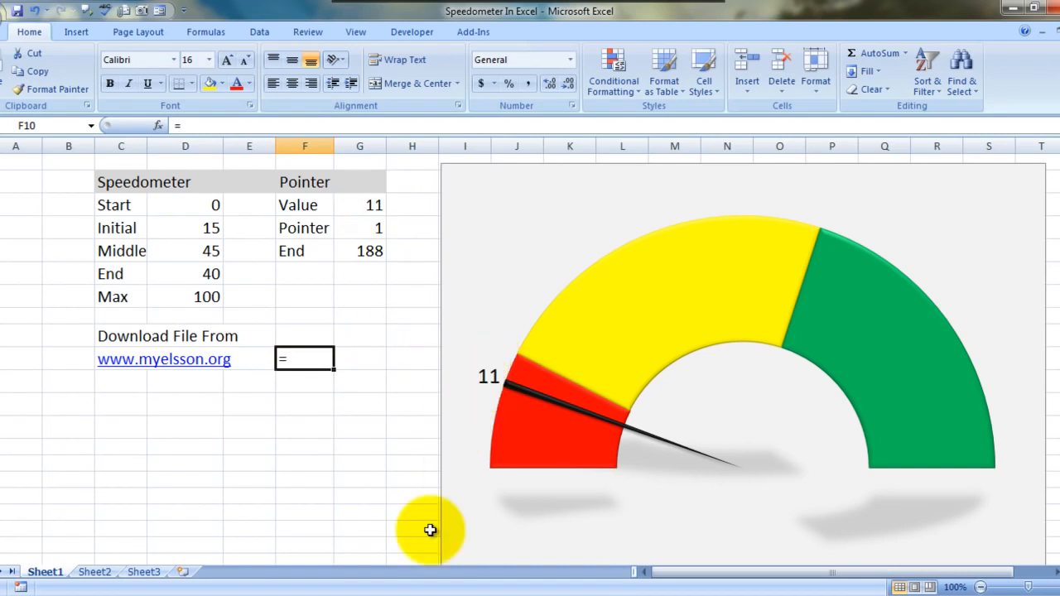
{"action": "key", "text": "F9"}
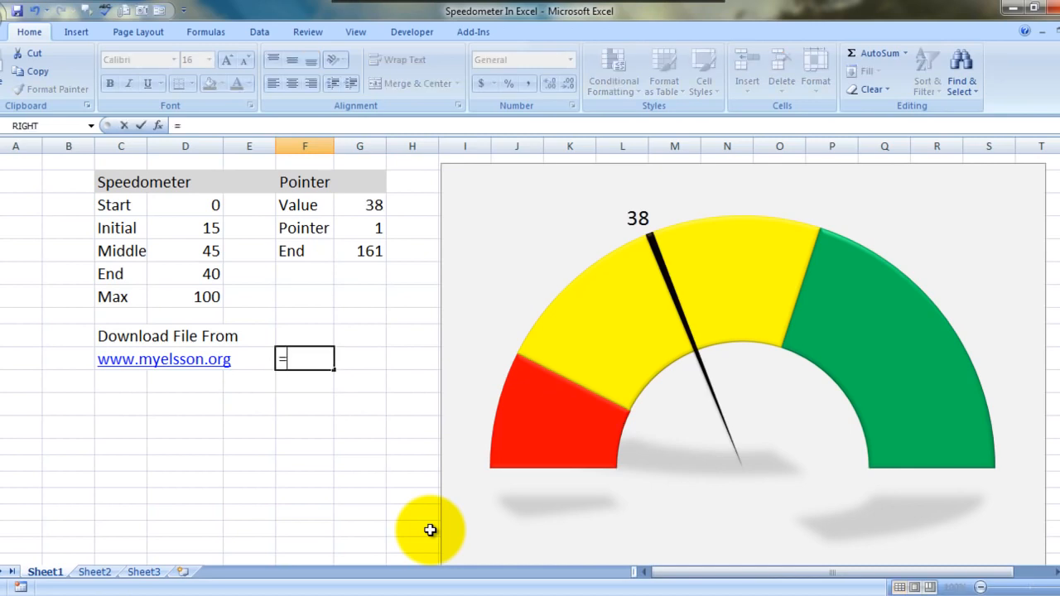
{"action": "key", "text": "Return"}
{"action": "key", "text": "Up"}
{"action": "type", "text": "="}
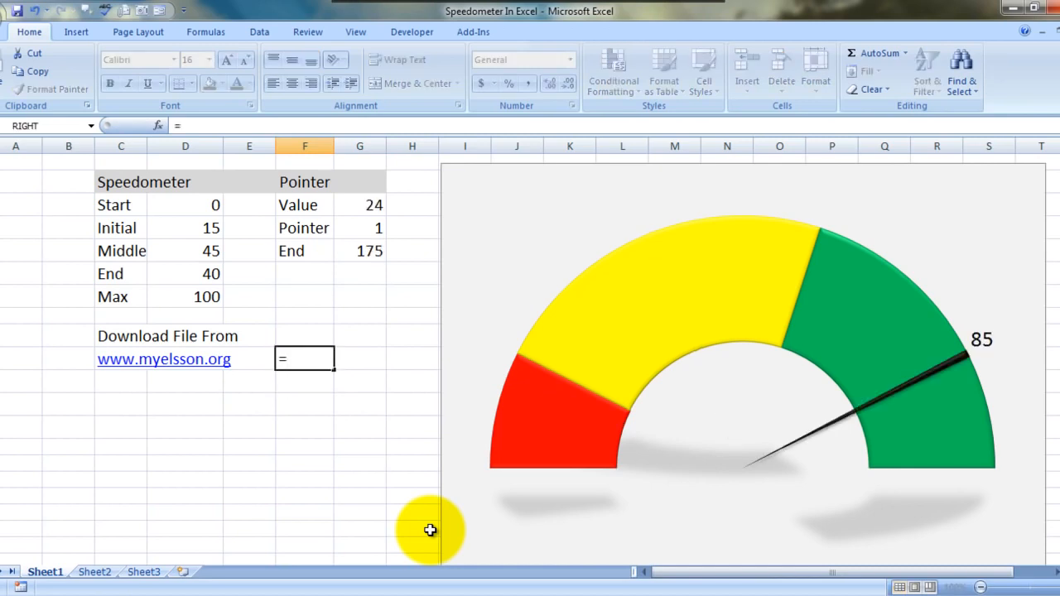
{"action": "key", "text": "Return"}
Enter = in cells F11, F12 and F13 to recalculate the pointer value a few more times
{"action": "type", "text": "="}
{"action": "key", "text": "Return"}
{"action": "type", "text": "="}
{"action": "key", "text": "Return"}
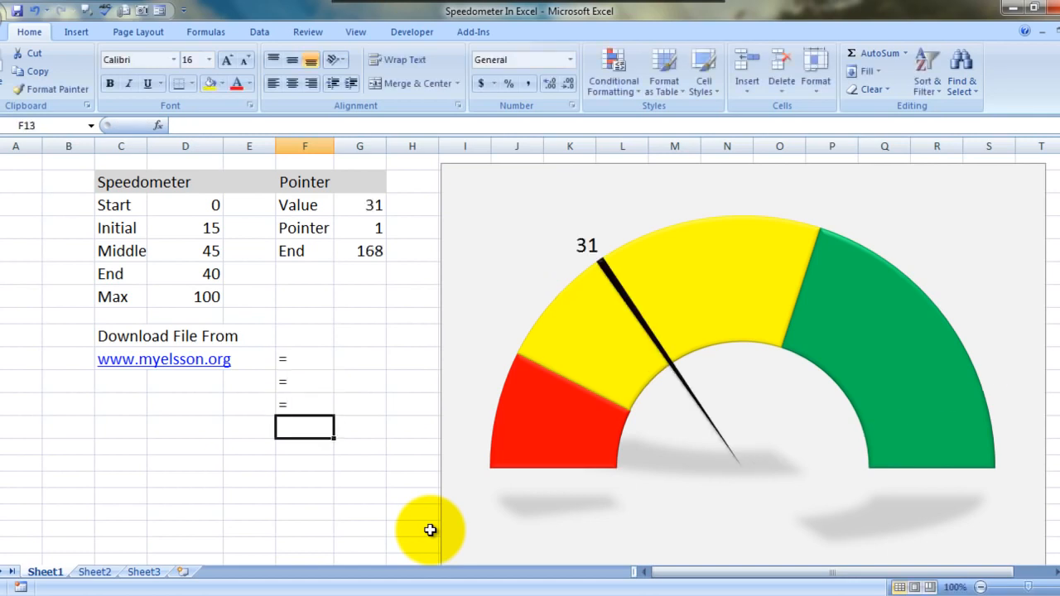
{"action": "type", "text": "="}
{"action": "key", "text": "Return"}
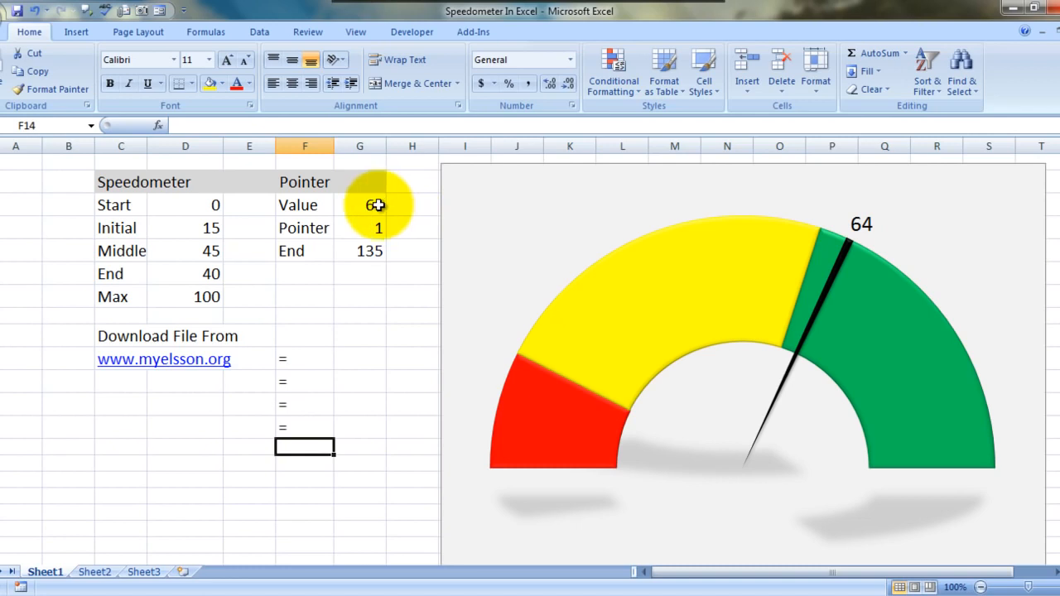
Test the gauge by setting the Pointer table's Value cell G3 to 98 and to 89
{"action": "left_click", "coordinate": [295, 206]}
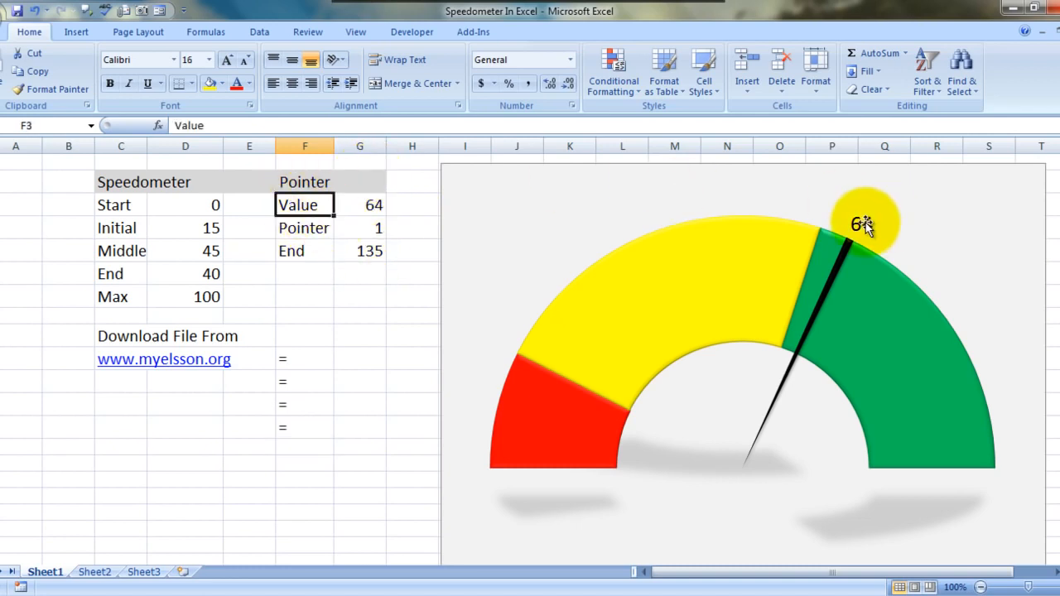
{"action": "left_click", "coordinate": [303, 366]}
{"action": "key", "text": "Up"}
{"action": "key", "text": "Up"}
{"action": "key", "text": "Up"}
{"action": "key", "text": "Up"}
{"action": "key", "text": "Up"}
{"action": "key", "text": "Up"}
{"action": "key", "text": "Up"}
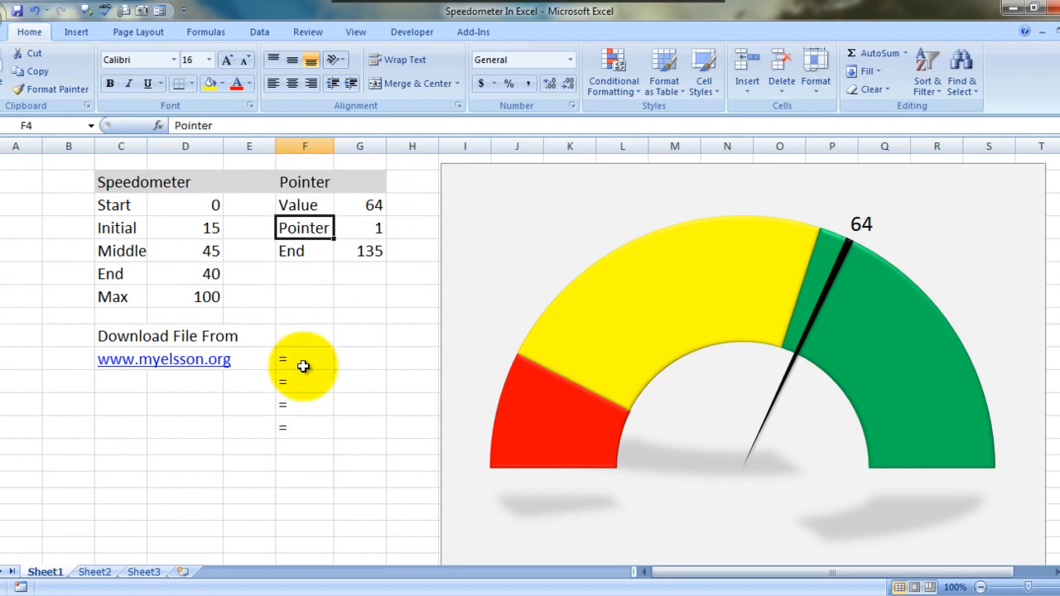
{"action": "key", "text": "Right"}
{"action": "type", "text": "98"}
{"action": "key", "text": "Return"}
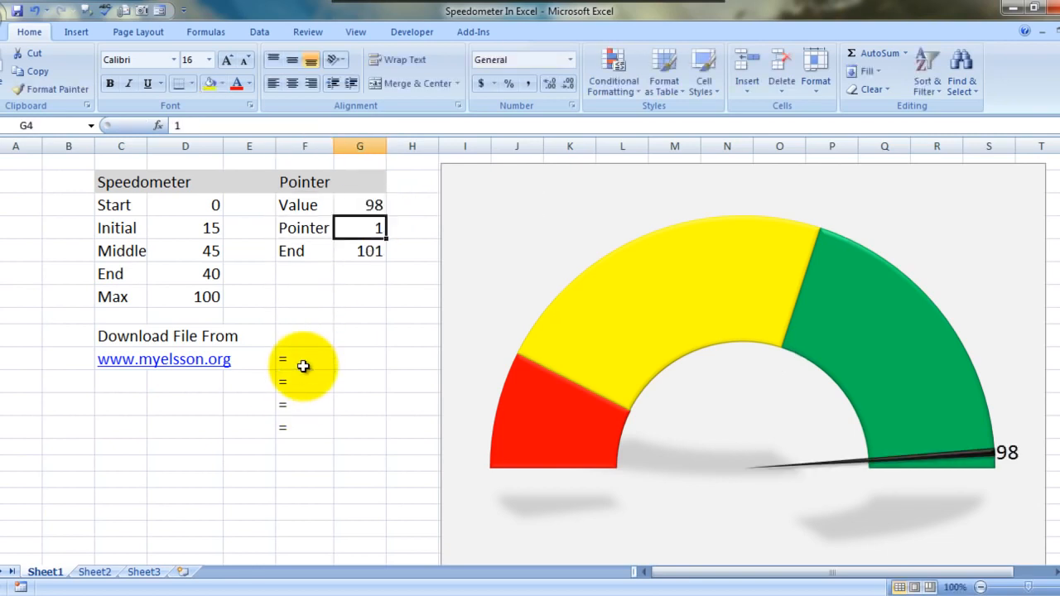
{"action": "key", "text": "Up"}
{"action": "type", "text": "89"}
{"action": "key", "text": "Return"}
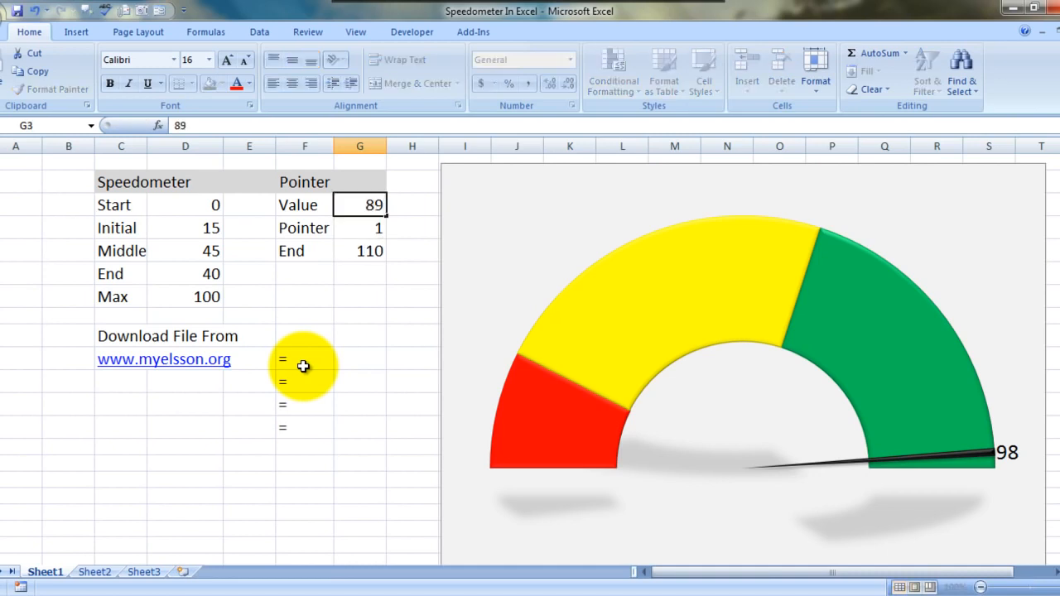
{"action": "type", "text": "54"}
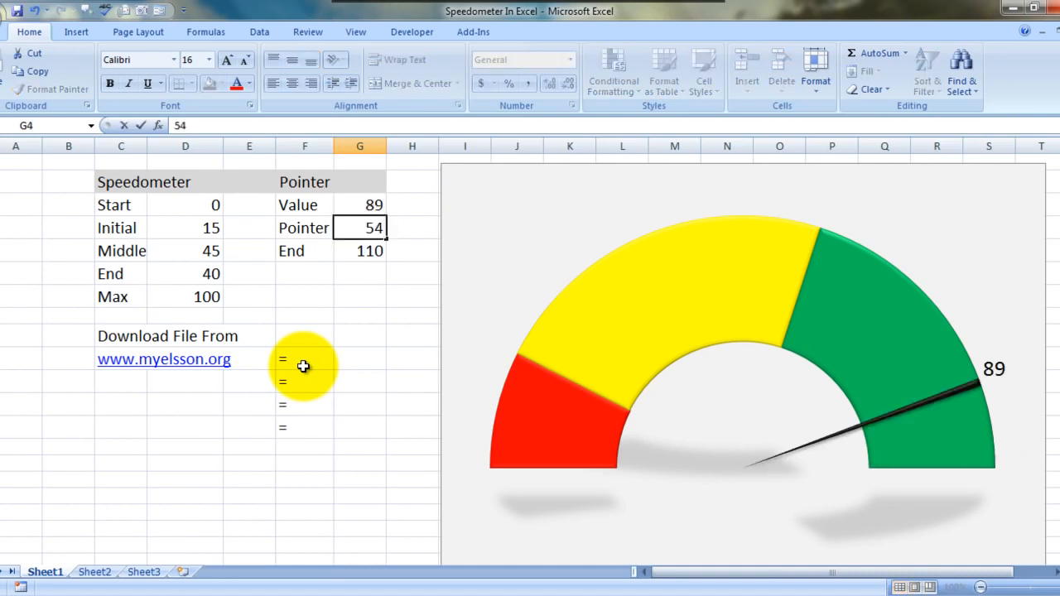
{"action": "key", "text": "Return"}
{"action": "key", "text": "ctrl+z"}
{"action": "key", "text": "Up"}
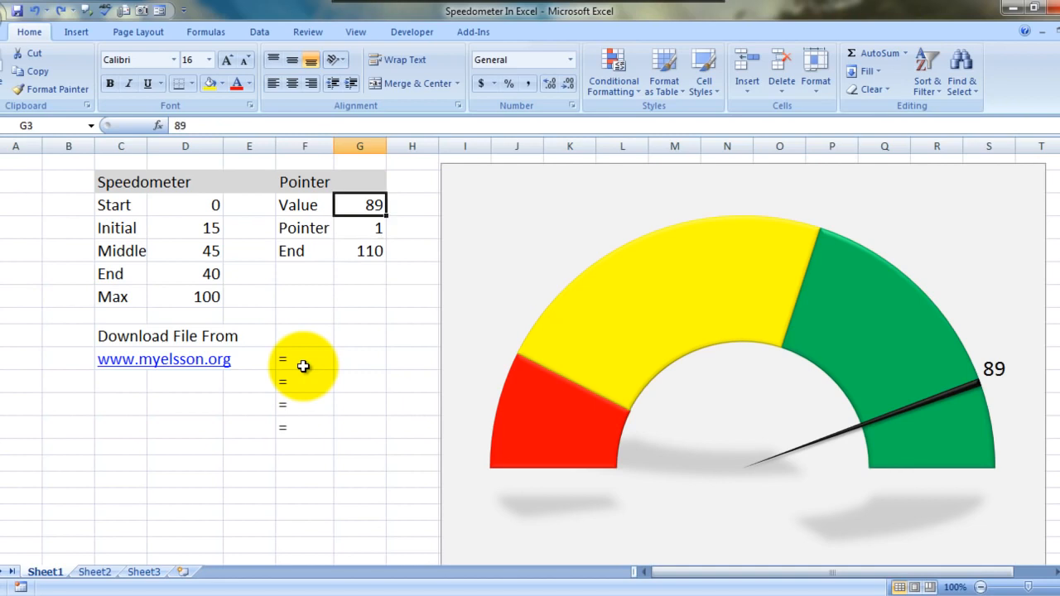
Test the gauge with a Value of 54 in cell G3, and set it to 10
{"action": "type", "text": "54"}
{"action": "key", "text": "Return"}
{"action": "key", "text": "Up"}
{"action": "type", "text": "10"}
{"action": "key", "text": "Tab"}
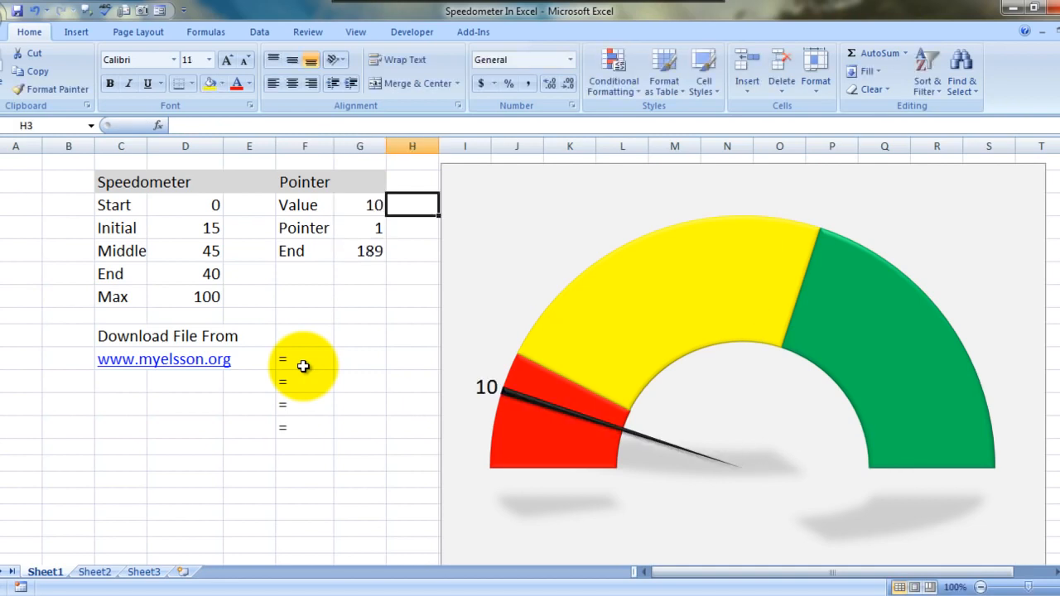
Examine the pointer size, the End formula in G5 and the speedometer figures from Initial to Max that it is based on
{"action": "key", "text": "Left"}
{"action": "key", "text": "Down"}
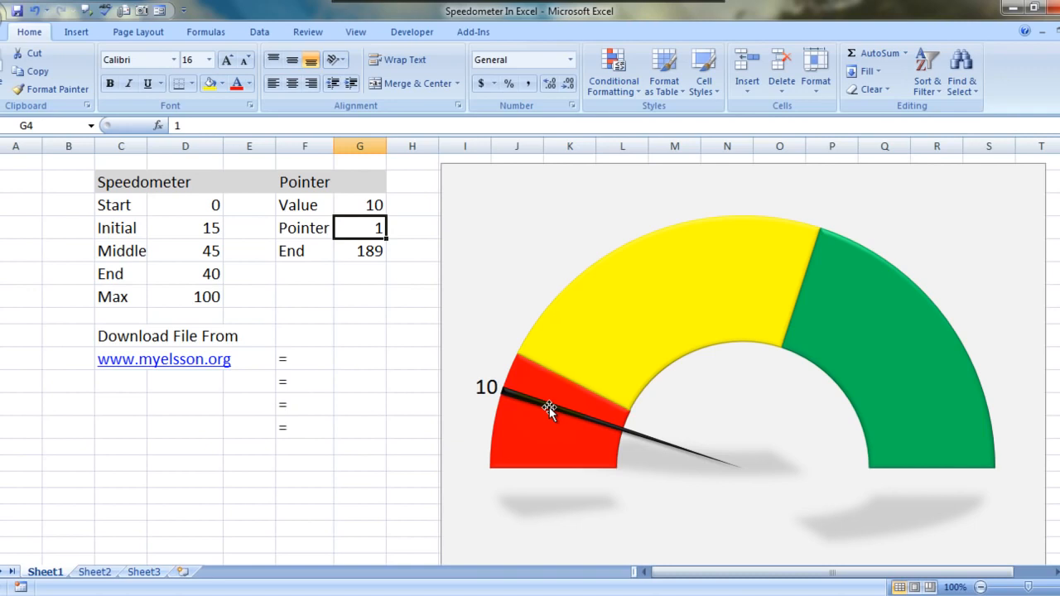
{"action": "key", "text": "Down"}
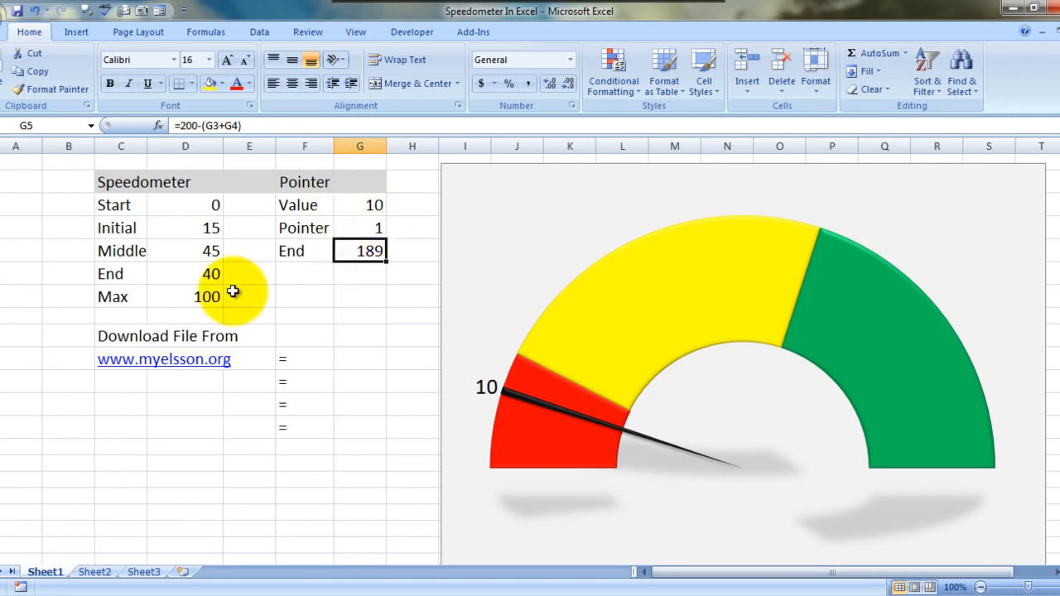
{"action": "left_click", "coordinate": [202, 230]}
{"action": "left_click_drag", "start_coordinate": [203, 229], "coordinate": [202, 296]}
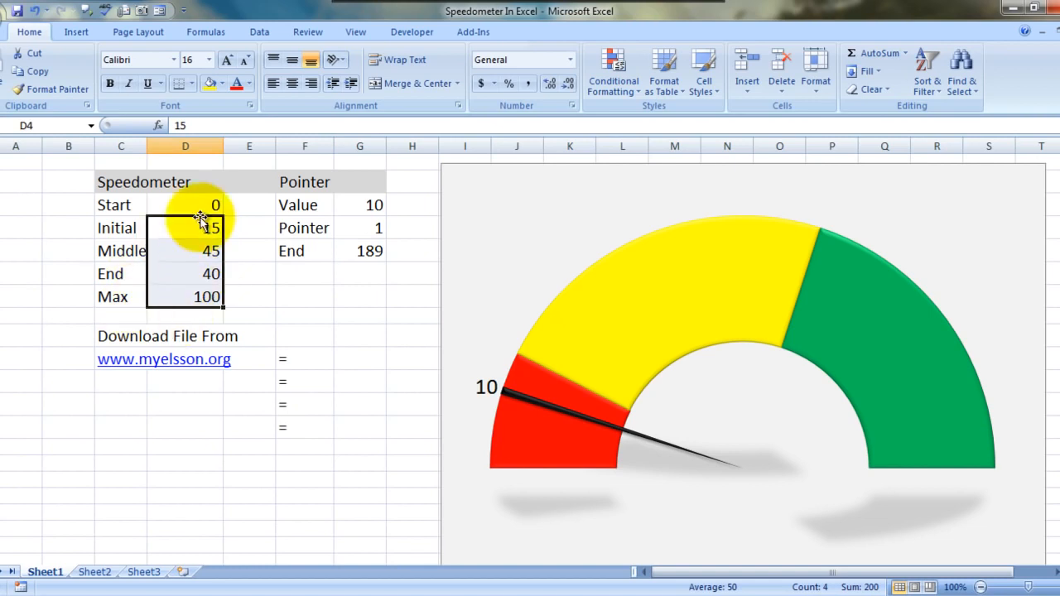
{"action": "left_click", "coordinate": [359, 258]}
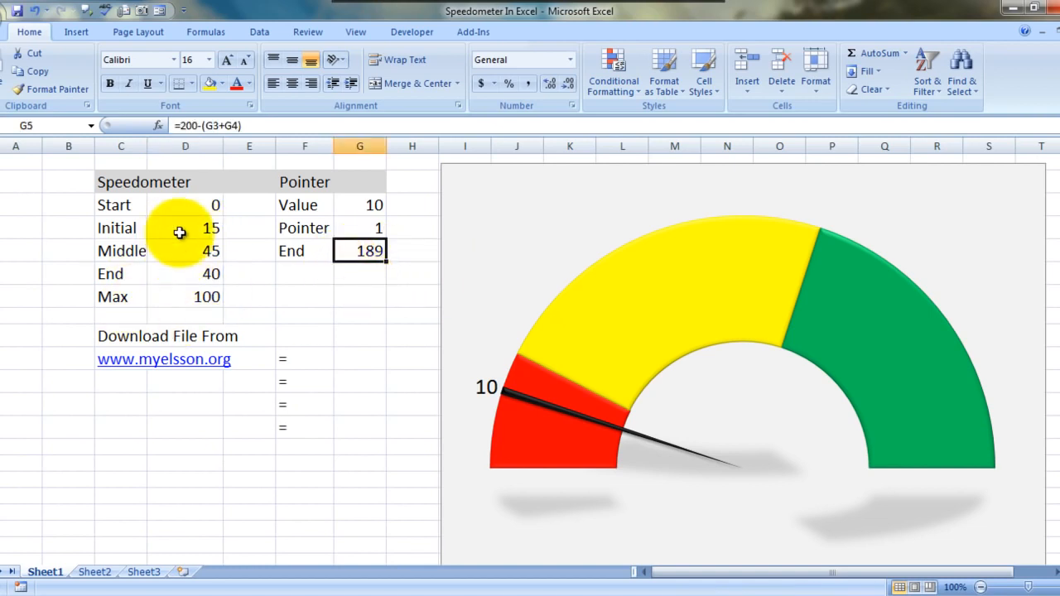
{"action": "key", "text": "Up"}
{"action": "key", "text": "Up"}
{"action": "key", "text": "shift+Down"}
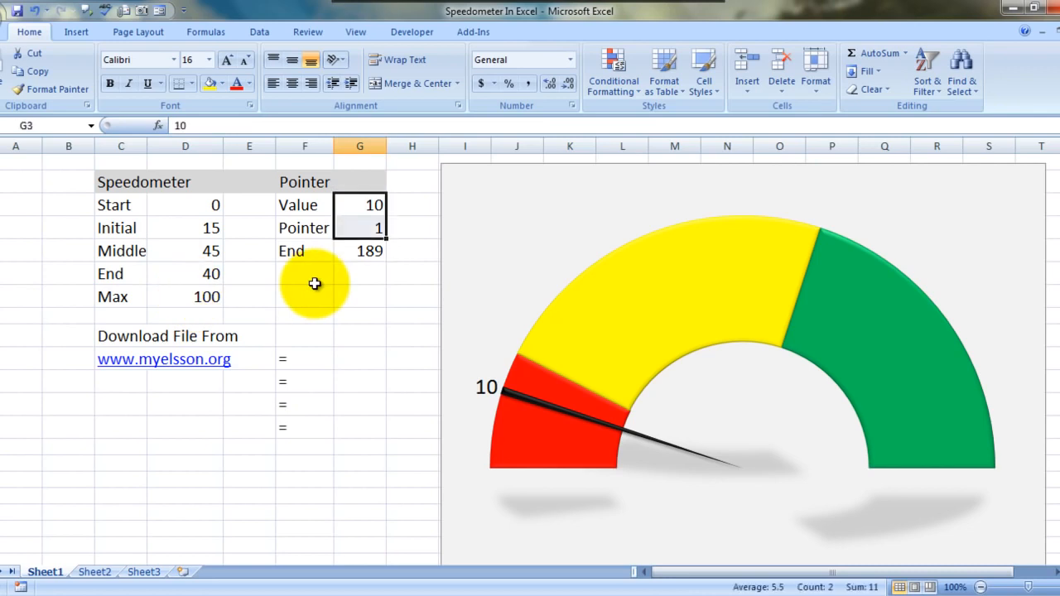
Clear the leftover = entries from cells F10 to F13
{"action": "left_click", "coordinate": [348, 357]}
{"action": "left_click", "coordinate": [315, 361]}
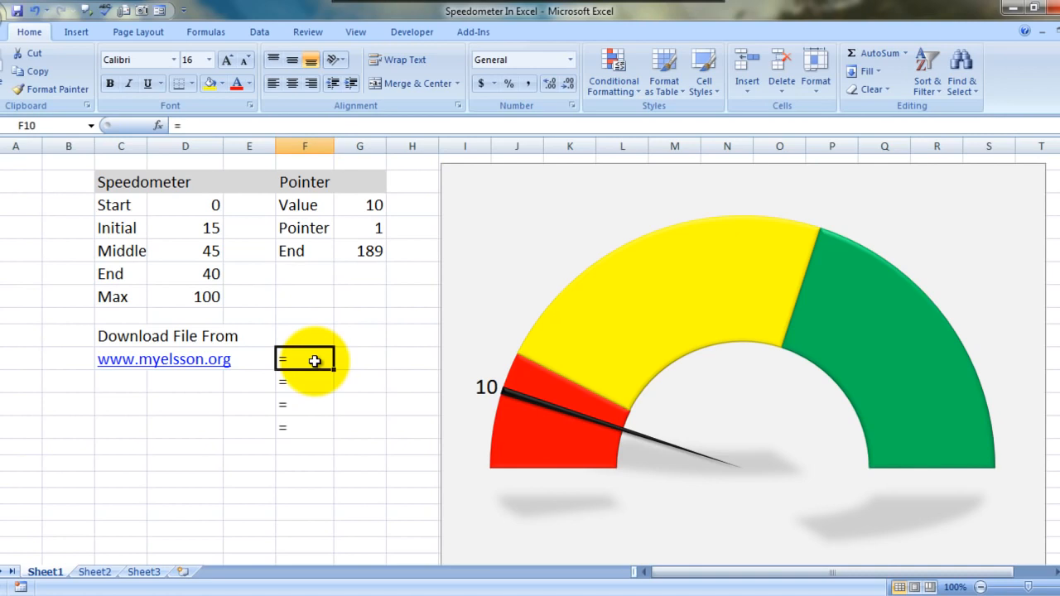
{"action": "key", "text": "shift+Down"}
{"action": "key", "text": "shift+Down"}
{"action": "key", "text": "shift+Down"}
{"action": "key", "text": "Delete"}
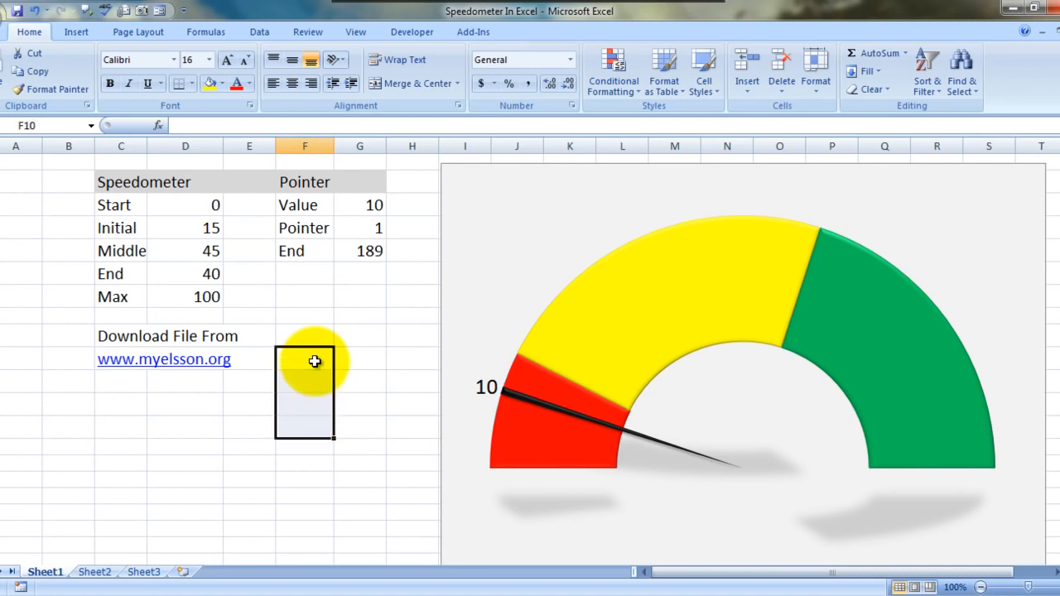
Delete the existing speedometer chart from Sheet1
{"action": "left_click", "coordinate": [352, 450]}
{"action": "left_click", "coordinate": [494, 213]}
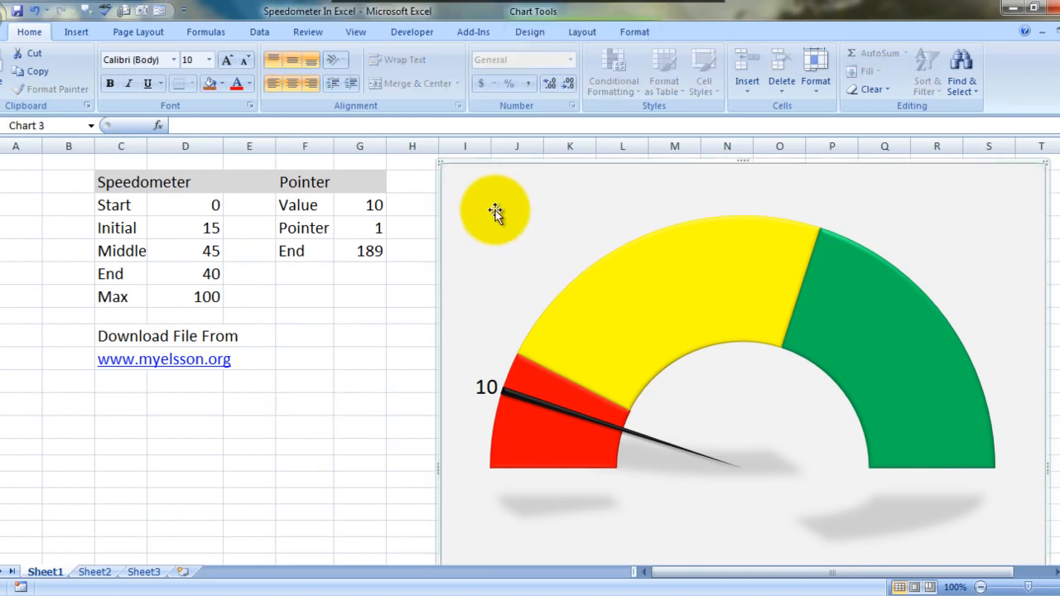
{"action": "key", "text": "Delete"}
Insert a blank doughnut chart from empty cell I2 and move it beside the Pointer table
{"action": "key", "text": "Up"}
{"action": "key", "text": "Up"}
{"action": "key", "text": "Up"}
{"action": "key", "text": "Up"}
{"action": "key", "text": "Up"}
{"action": "key", "text": "Up"}
{"action": "key", "text": "Up"}
{"action": "key", "text": "Up"}
{"action": "key", "text": "Up"}
{"action": "key", "text": "Up"}
{"action": "key", "text": "Up"}
{"action": "key", "text": "Up"}
{"action": "key", "text": "Right"}
{"action": "key", "text": "Right"}
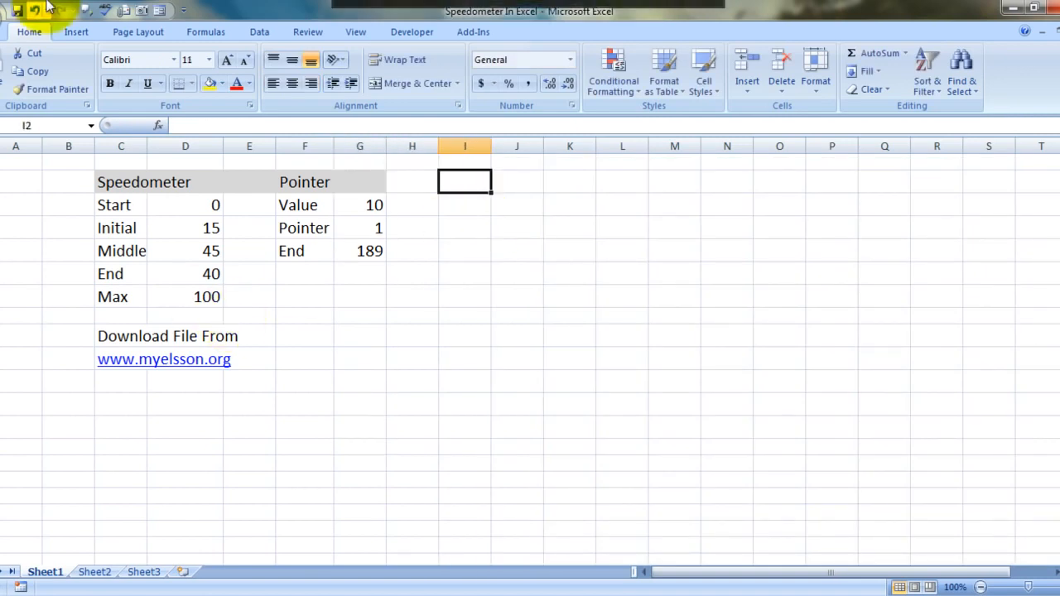
{"action": "left_click", "coordinate": [77, 32]}
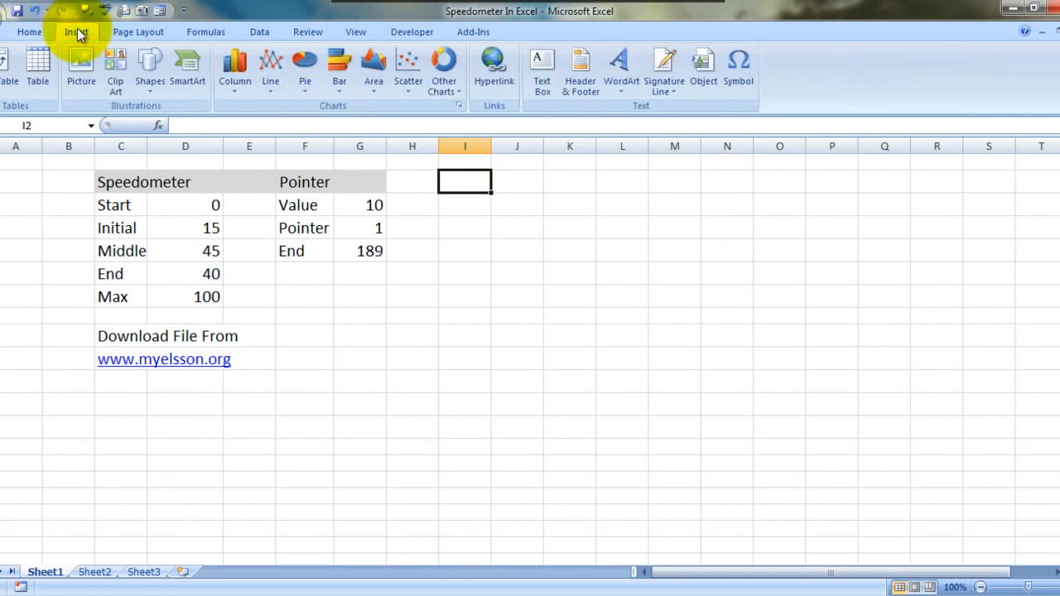
{"action": "left_click", "coordinate": [453, 92]}
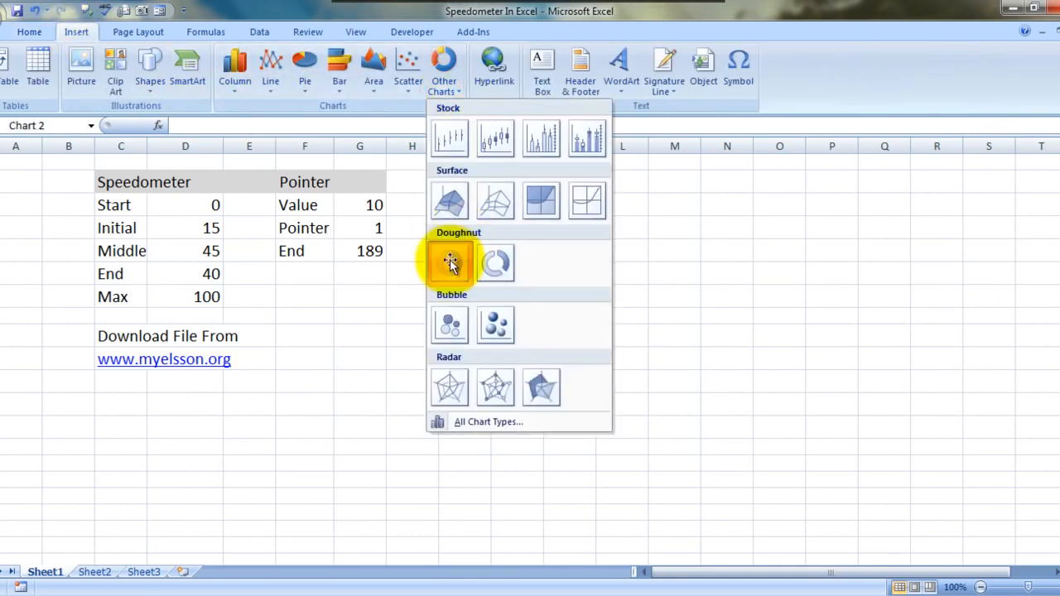
{"action": "left_click", "coordinate": [449, 262]}
{"action": "left_click_drag", "start_coordinate": [490, 279], "coordinate": [585, 203]}
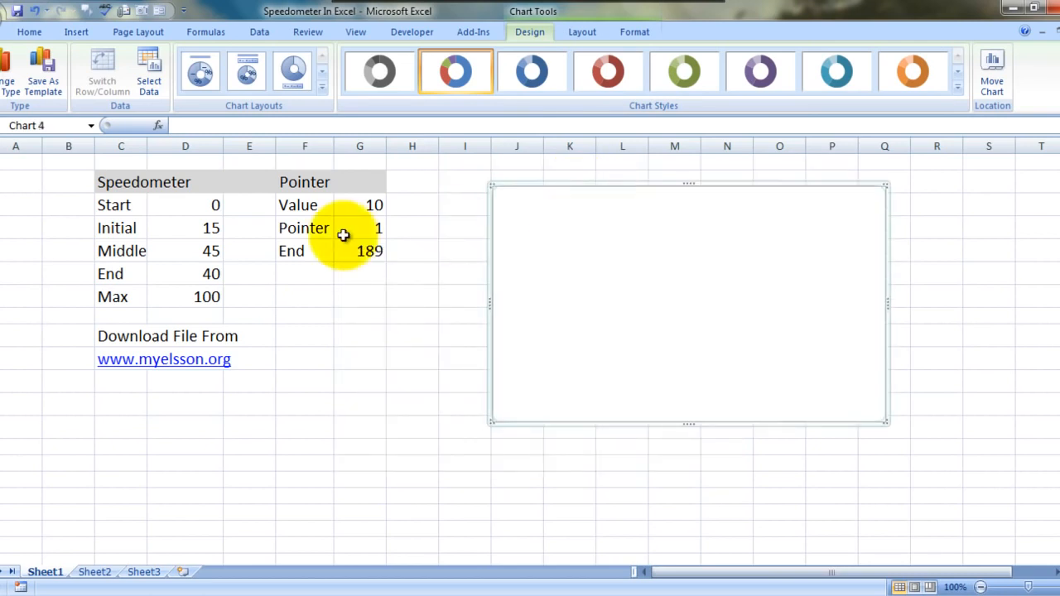
{"action": "left_click", "coordinate": [149, 68]}
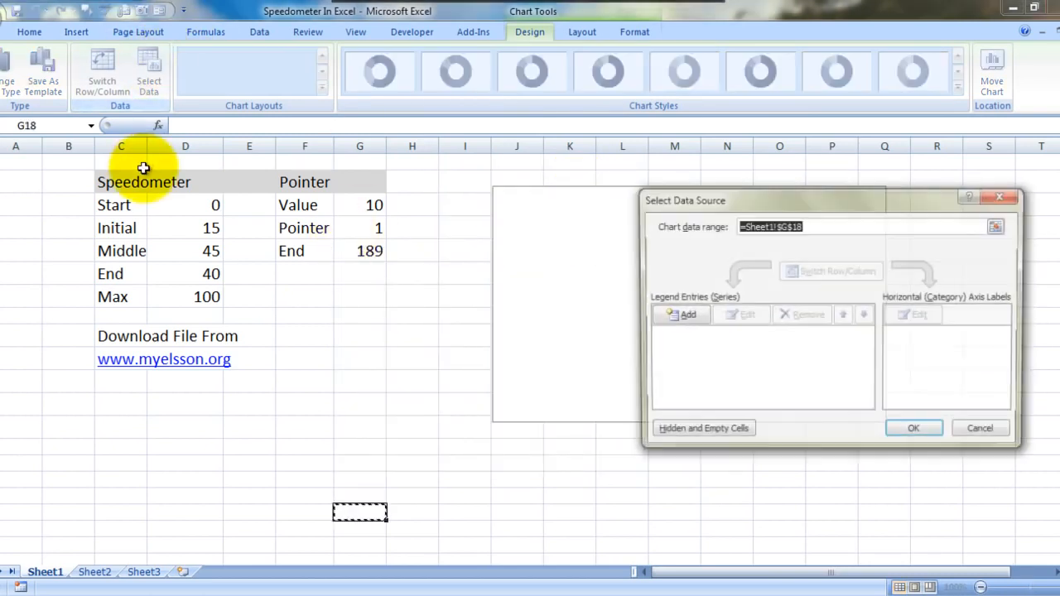
{"action": "left_click", "coordinate": [131, 181]}
{"action": "key", "text": "BackSpace"}
{"action": "key", "text": "BackSpace"}
{"action": "key", "text": "BackSpace"}
{"action": "key", "text": "BackSpace"}
{"action": "key", "text": "BackSpace"}
{"action": "key", "text": "BackSpace"}
{"action": "key", "text": "BackSpace"}
{"action": "key", "text": "BackSpace"}
{"action": "key", "text": "BackSpace"}
{"action": "key", "text": "BackSpace"}
{"action": "key", "text": "BackSpace"}
{"action": "key", "text": "BackSpace"}
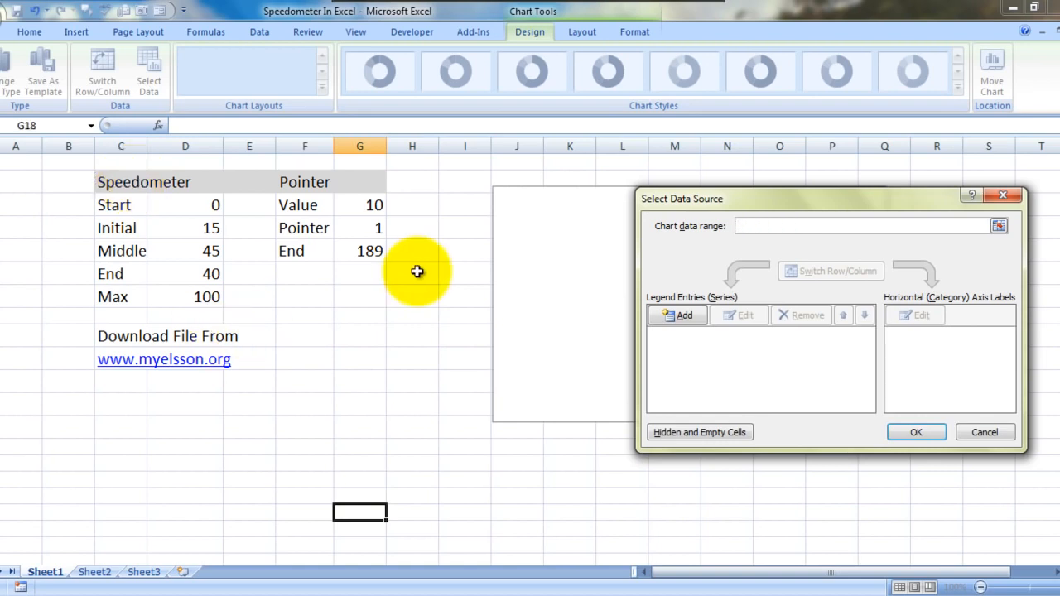
{"action": "left_click", "coordinate": [669, 316]}
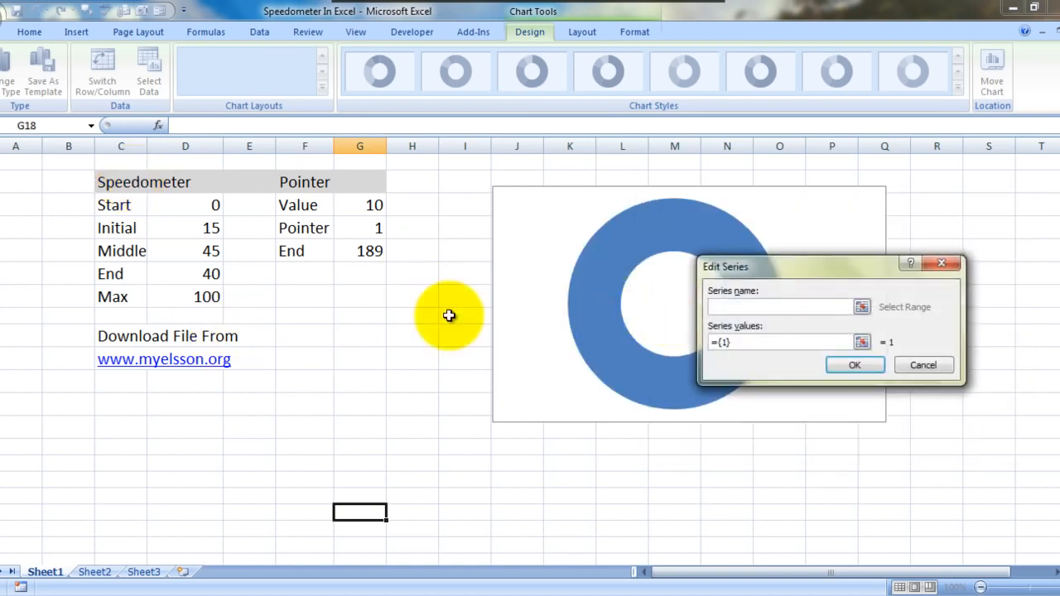
{"action": "left_click", "coordinate": [122, 186]}
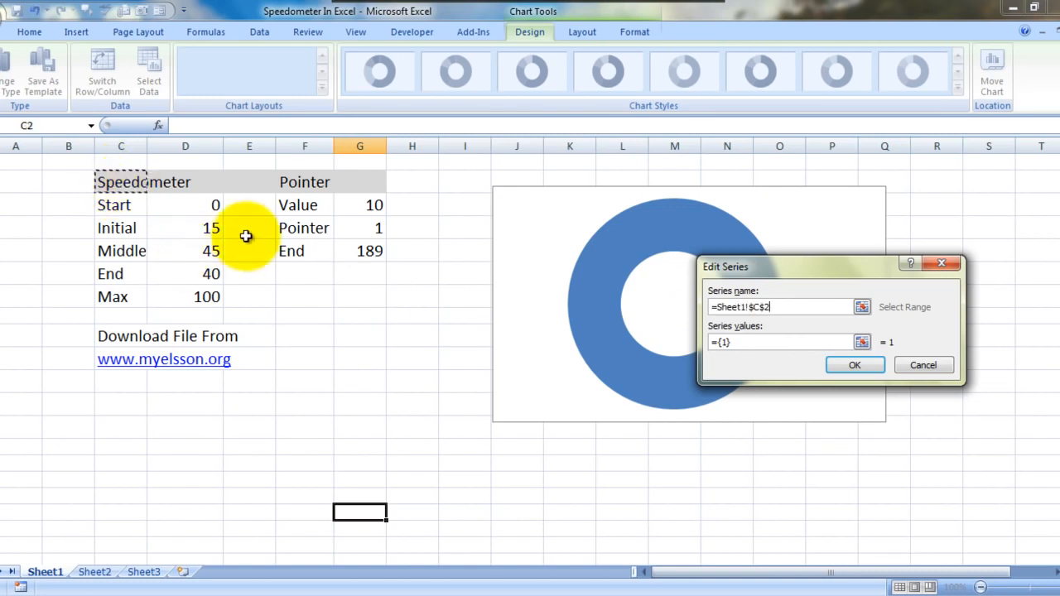
{"action": "left_click", "coordinate": [741, 342]}
{"action": "key", "text": "BackSpace"}
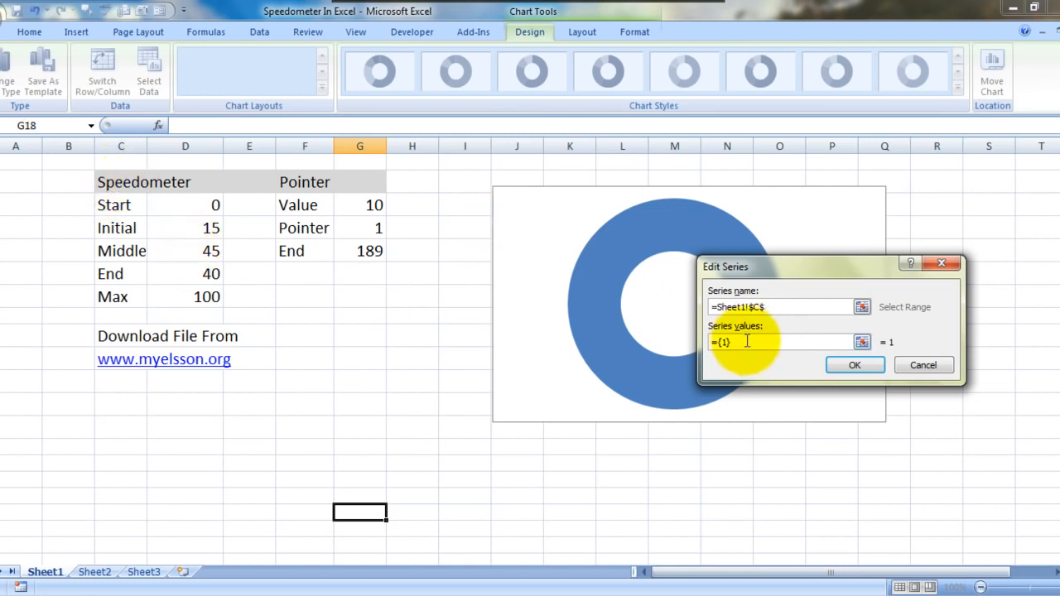
{"action": "key", "text": "Escape"}
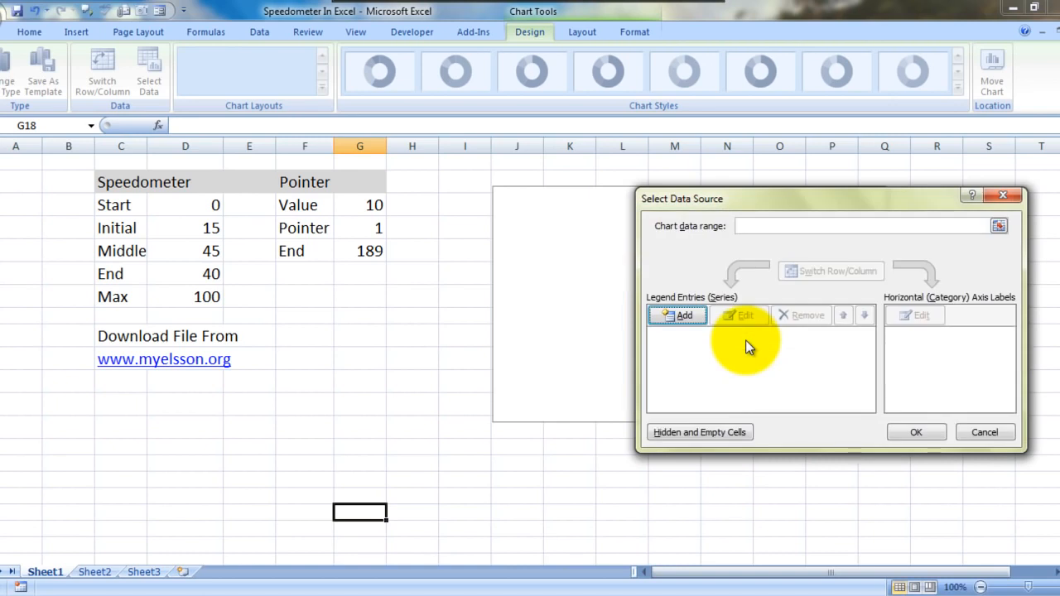
{"action": "left_click", "coordinate": [1003, 195]}
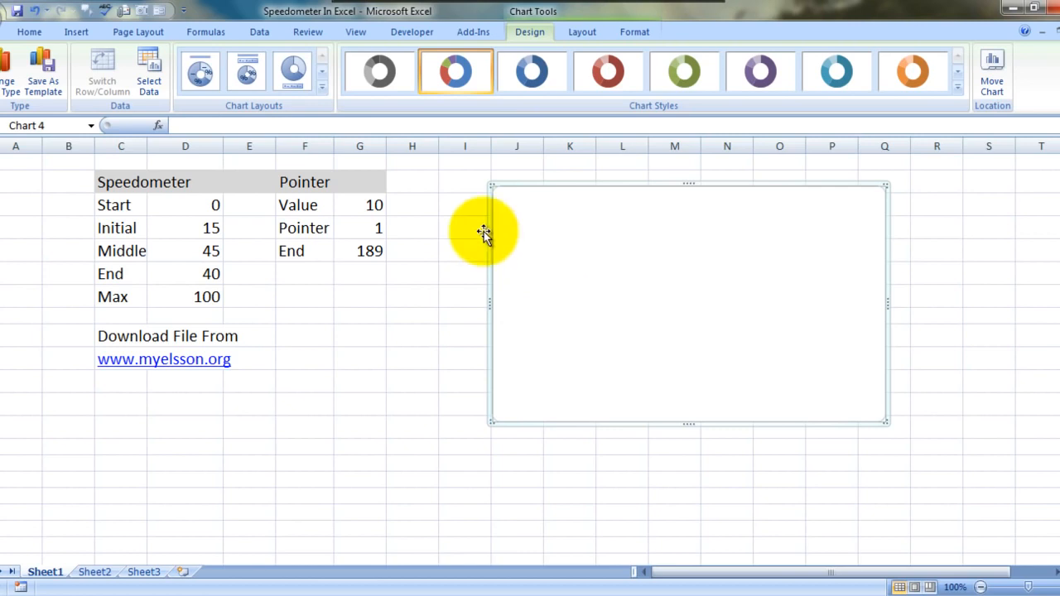
{"action": "left_click", "coordinate": [77, 37]}
{"action": "left_click", "coordinate": [446, 96]}
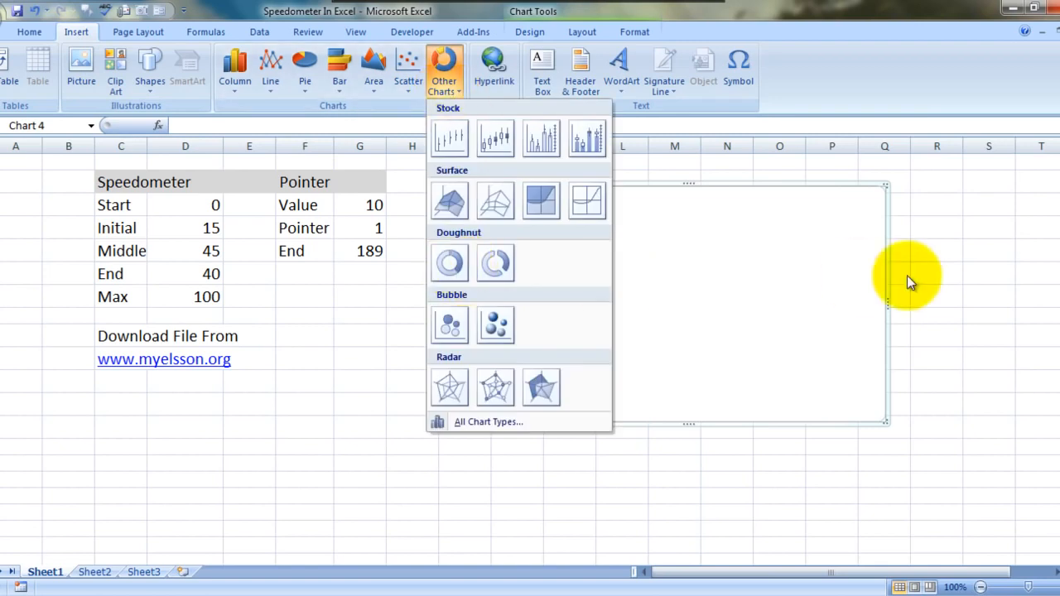
{"action": "left_click", "coordinate": [768, 280]}
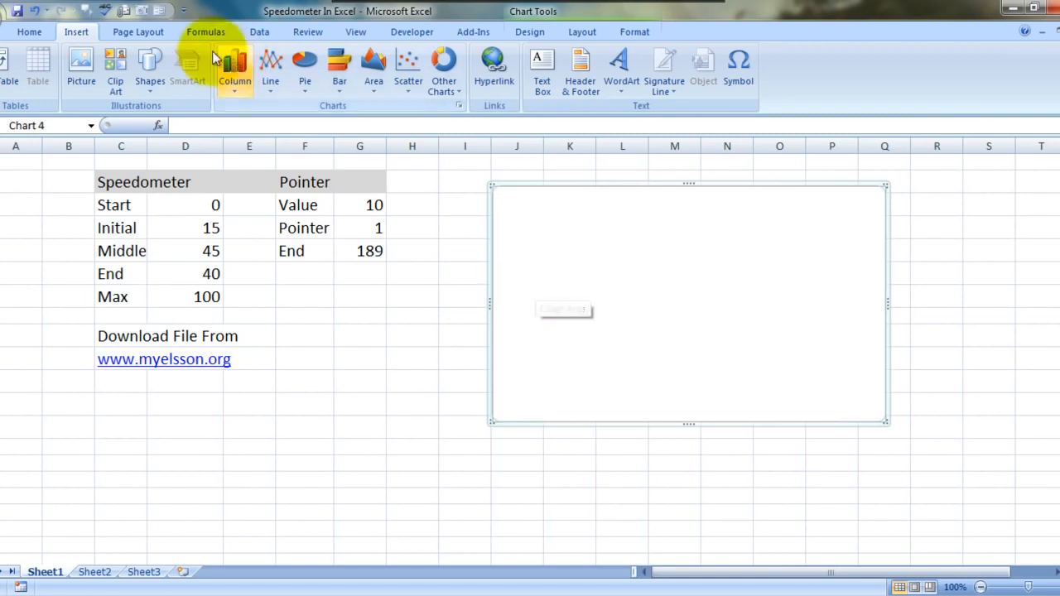
{"action": "left_click", "coordinate": [39, 34]}
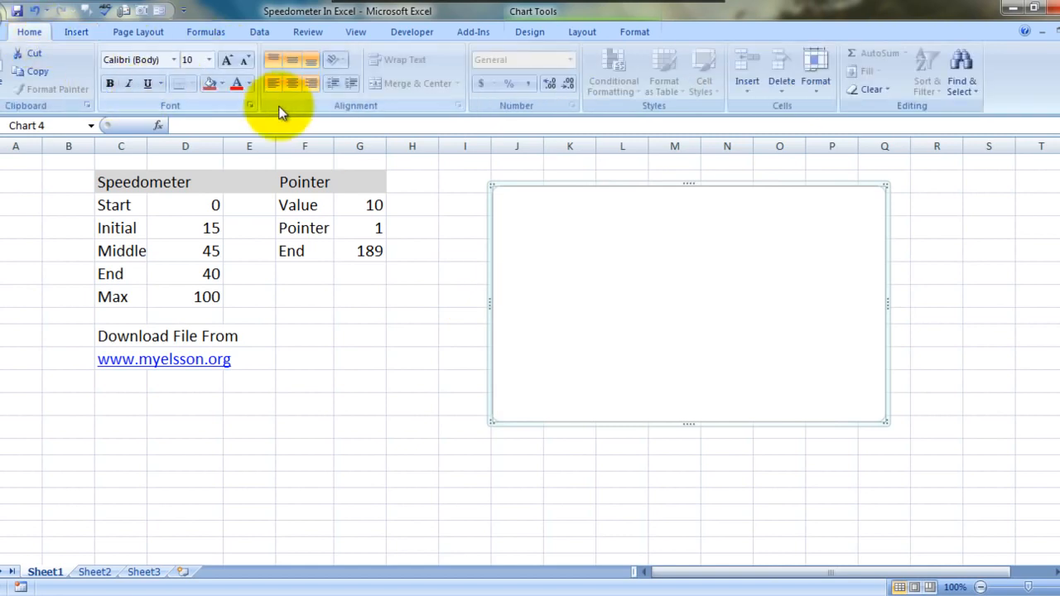
Add a series to the blank doughnut chart, named from the Speedometer header in C2 with values from D3:D7
{"action": "left_click", "coordinate": [522, 31]}
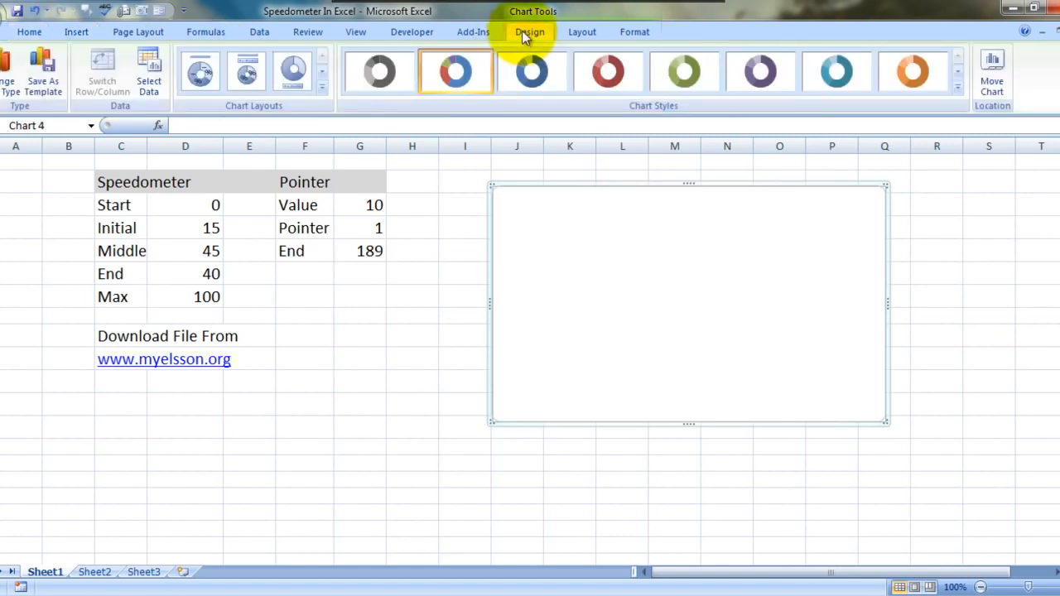
{"action": "left_click", "coordinate": [148, 71]}
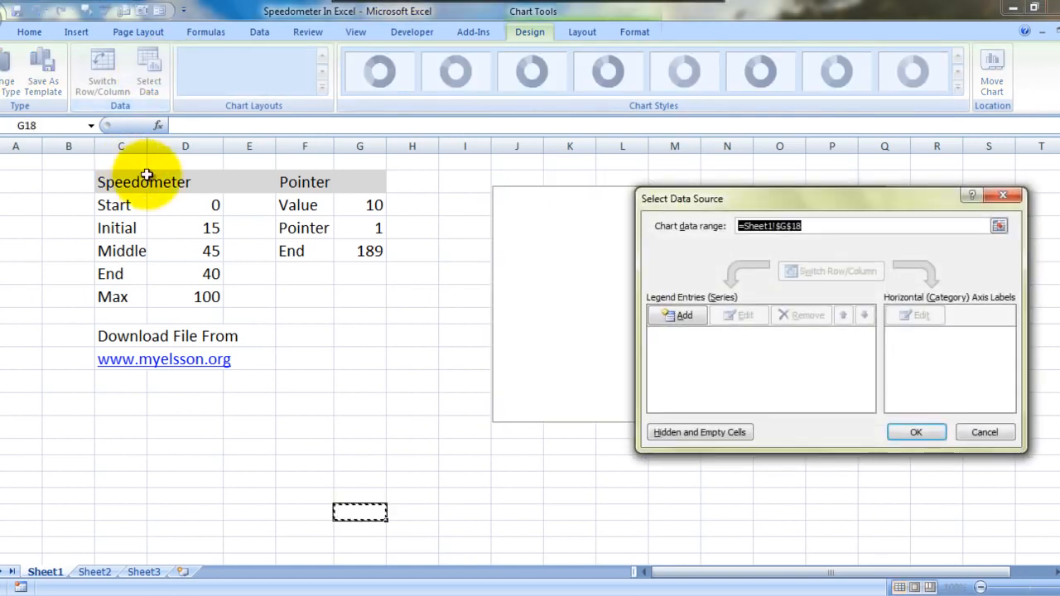
{"action": "left_click", "coordinate": [681, 315]}
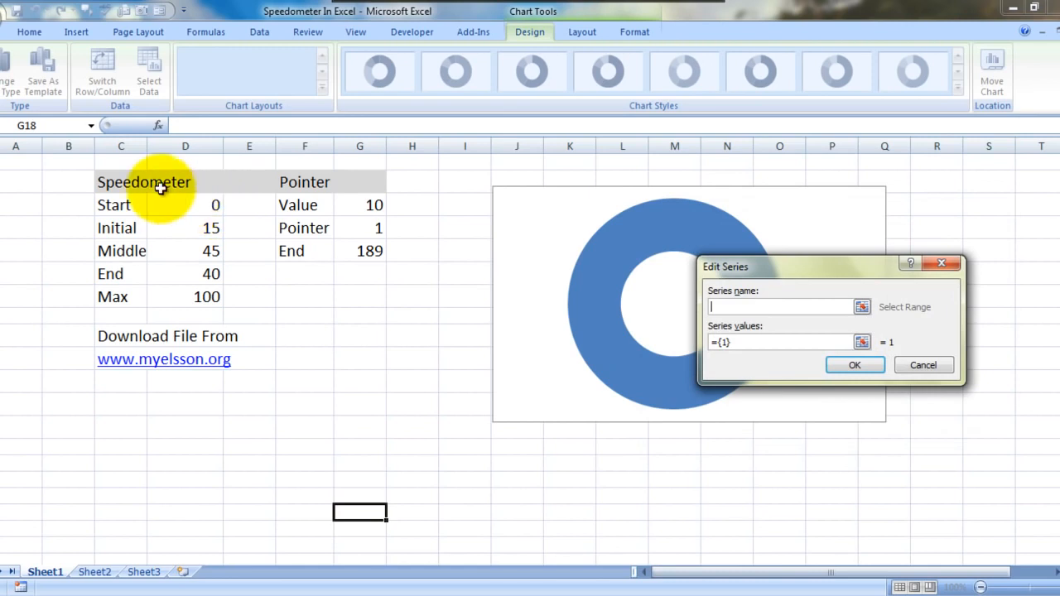
{"action": "left_click", "coordinate": [737, 341]}
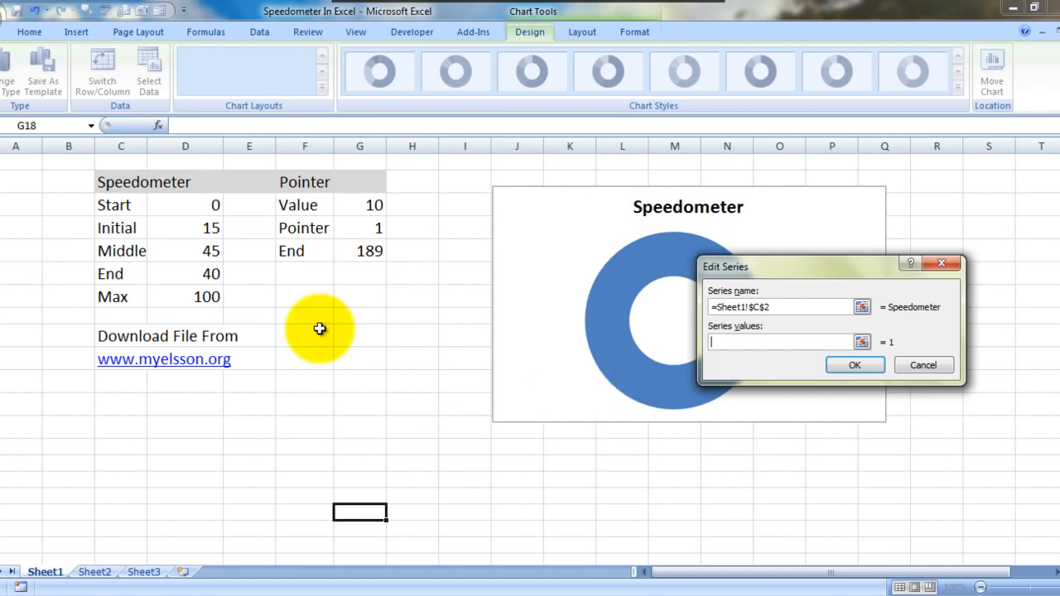
{"action": "key", "text": "shift+Down"}
{"action": "key", "text": "shift+Down"}
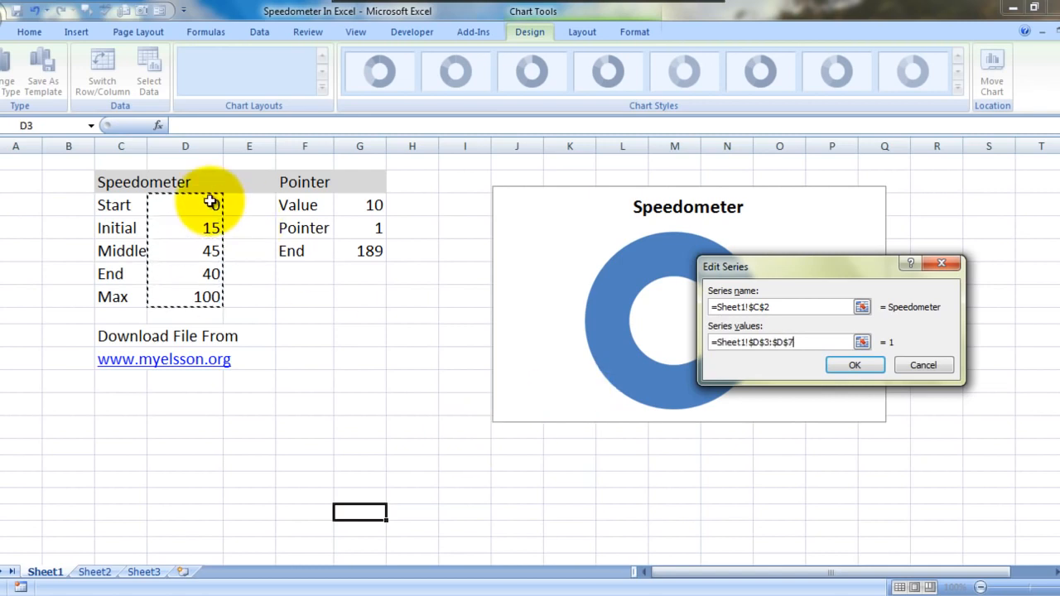
{"action": "key", "text": "Return"}
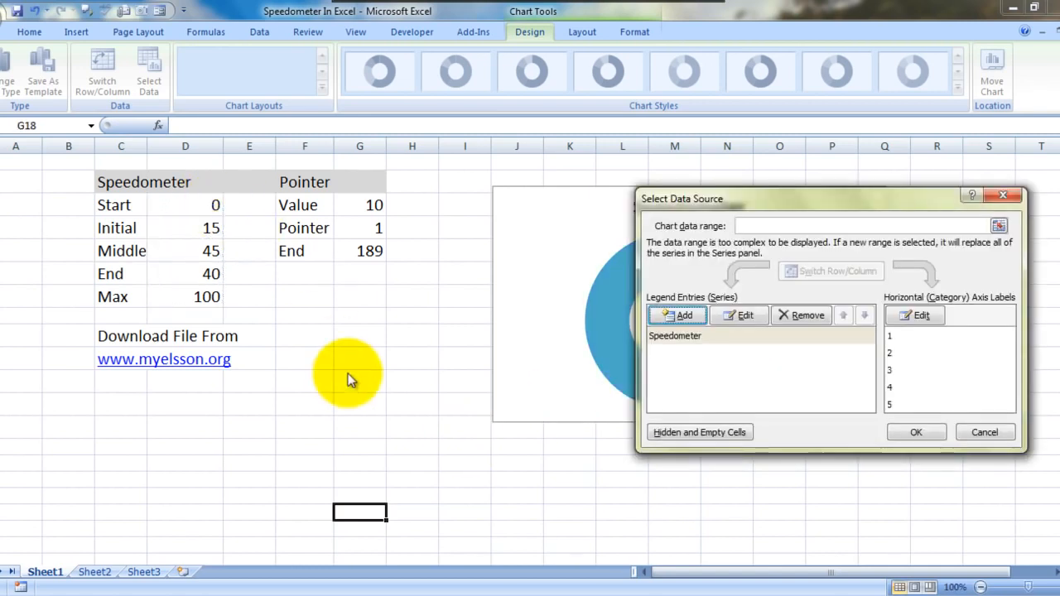
{"action": "left_click", "coordinate": [911, 432]}
Rotate the Speedometer doughnut series by setting its angle of first slice to 271 degrees
{"action": "left_click", "coordinate": [734, 289]}
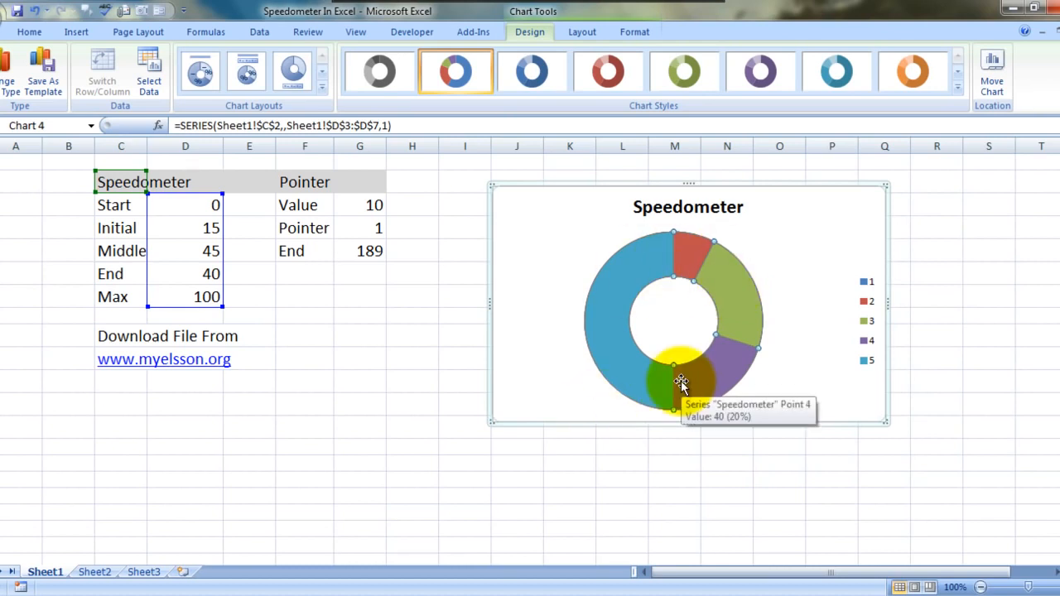
{"action": "right_click", "coordinate": [680, 380]}
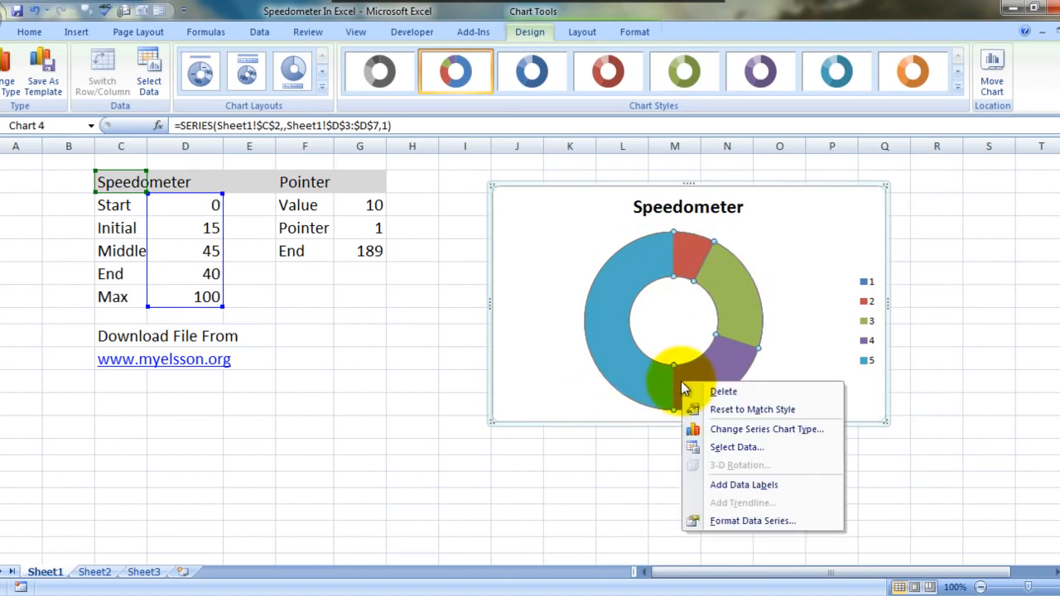
{"action": "left_click", "coordinate": [761, 521]}
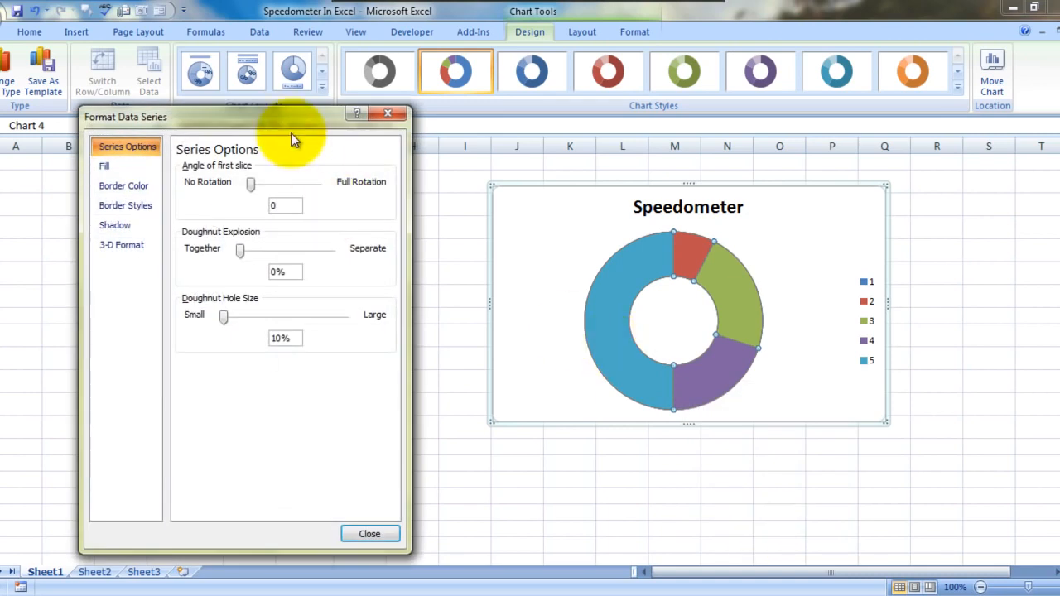
{"action": "left_click", "coordinate": [250, 183]}
{"action": "key", "text": "Right"}
{"action": "key", "text": "Right"}
{"action": "key", "text": "Right"}
{"action": "key", "text": "Right"}
{"action": "key", "text": "Right"}
{"action": "key", "text": "Right"}
{"action": "key", "text": "Right"}
{"action": "key", "text": "Right"}
{"action": "key", "text": "Right"}
{"action": "key", "text": "Right"}
{"action": "key", "text": "Right"}
{"action": "key", "text": "Right"}
{"action": "key", "text": "Right"}
{"action": "key", "text": "Right"}
{"action": "key", "text": "Right"}
{"action": "key", "text": "Right"}
{"action": "key", "text": "Right"}
{"action": "key", "text": "Right"}
{"action": "key", "text": "Right"}
{"action": "key", "text": "Right"}
{"action": "key", "text": "Right"}
{"action": "key", "text": "Right"}
{"action": "key", "text": "Right"}
{"action": "key", "text": "Right"}
{"action": "key", "text": "Right"}
{"action": "key", "text": "Right"}
{"action": "key", "text": "Right"}
{"action": "key", "text": "Right"}
{"action": "key", "text": "Right"}
{"action": "key", "text": "Right"}
{"action": "key", "text": "Right"}
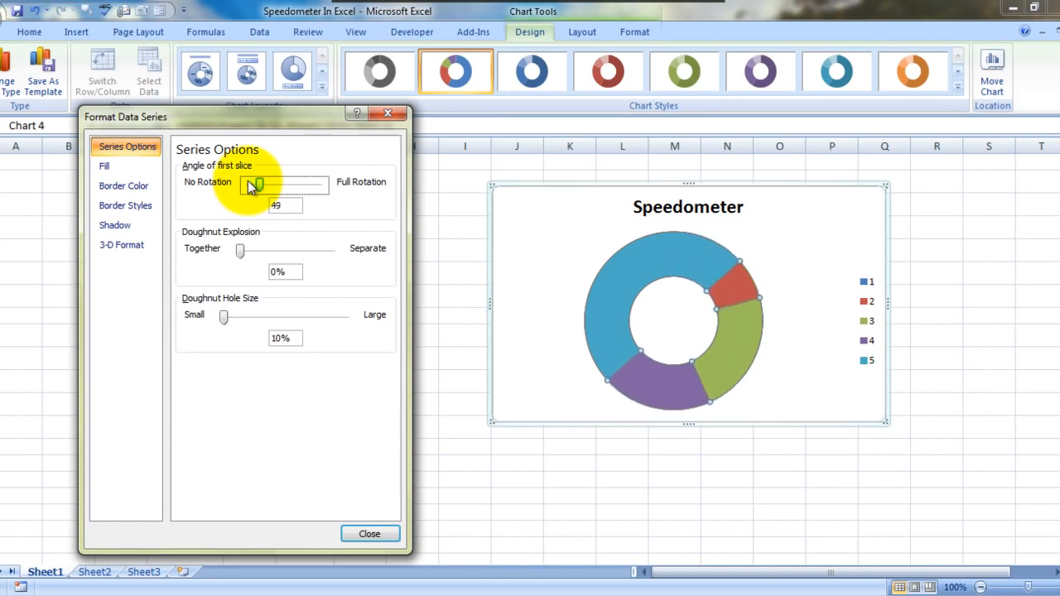
{"action": "key", "text": "Right"}
{"action": "key", "text": "Right"}
{"action": "key", "text": "Right"}
{"action": "key", "text": "Right"}
{"action": "key", "text": "Right"}
{"action": "key", "text": "Right"}
{"action": "key", "text": "Right"}
{"action": "key", "text": "Right"}
{"action": "key", "text": "Right"}
{"action": "key", "text": "Right"}
{"action": "key", "text": "Right"}
{"action": "key", "text": "Right"}
{"action": "key", "text": "Right"}
{"action": "key", "text": "Right"}
{"action": "key", "text": "Right"}
{"action": "key", "text": "Right"}
{"action": "key", "text": "Right"}
{"action": "key", "text": "Right"}
{"action": "key", "text": "Right"}
{"action": "key", "text": "Right"}
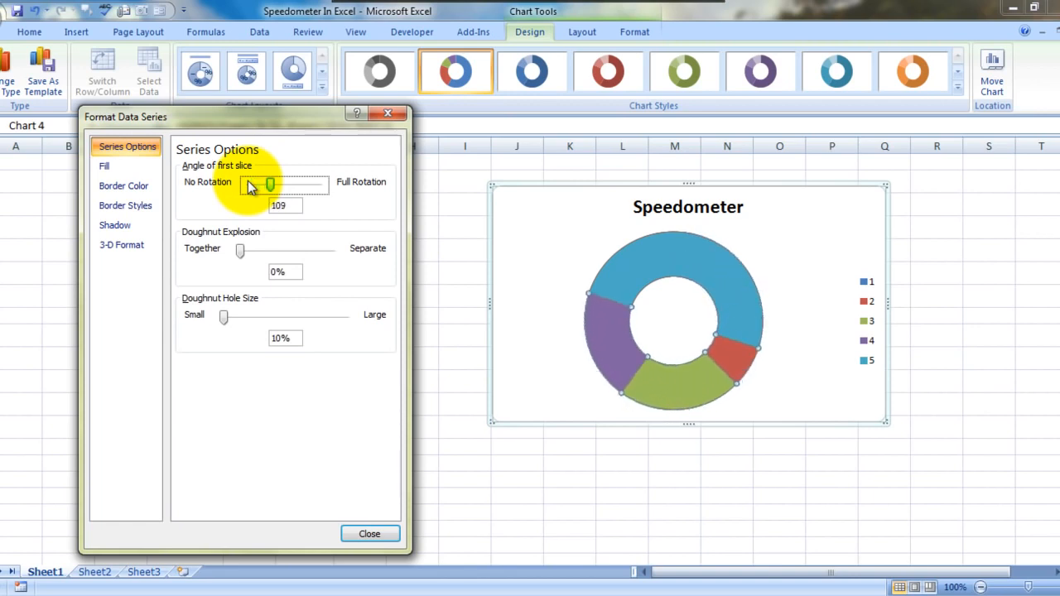
{"action": "key", "text": "Right"}
{"action": "key", "text": "Right"}
{"action": "key", "text": "Right"}
{"action": "key", "text": "Right"}
{"action": "key", "text": "Right"}
{"action": "key", "text": "Right"}
{"action": "key", "text": "Right"}
{"action": "key", "text": "Right"}
{"action": "key", "text": "Right"}
{"action": "key", "text": "Right"}
{"action": "key", "text": "Right"}
{"action": "key", "text": "Right"}
{"action": "key", "text": "Right"}
{"action": "key", "text": "Right"}
{"action": "key", "text": "Right"}
{"action": "key", "text": "Right"}
{"action": "key", "text": "Right"}
{"action": "key", "text": "Right"}
{"action": "key", "text": "Right"}
{"action": "key", "text": "Right"}
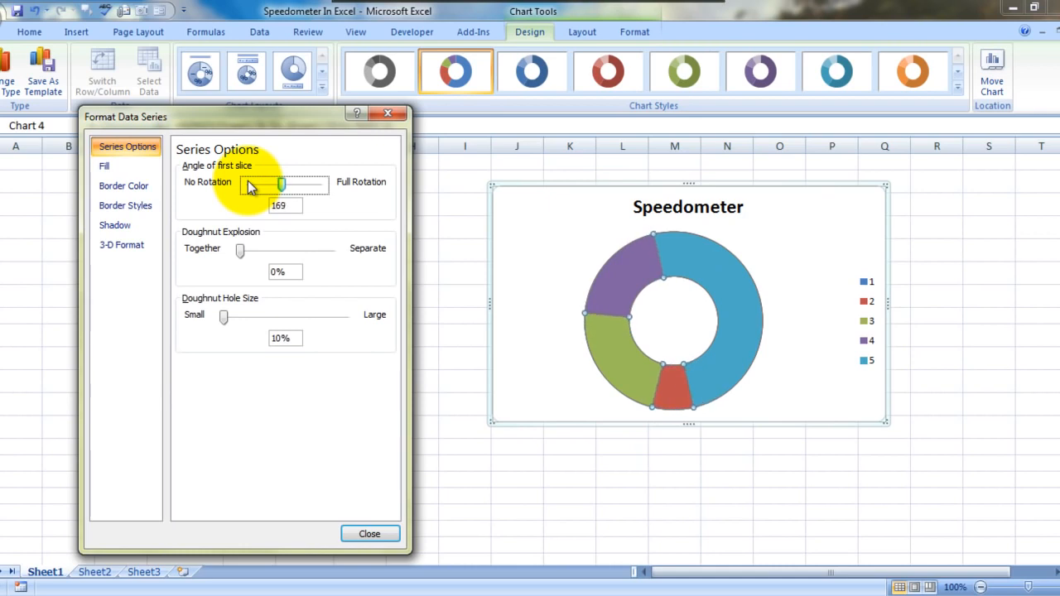
{"action": "key", "text": "Right"}
{"action": "key", "text": "Right"}
{"action": "key", "text": "Right"}
{"action": "key", "text": "Right"}
{"action": "key", "text": "Right"}
{"action": "key", "text": "Right"}
{"action": "key", "text": "Right"}
{"action": "key", "text": "Right"}
{"action": "key", "text": "Right"}
{"action": "key", "text": "Right"}
{"action": "key", "text": "Right"}
{"action": "key", "text": "Right"}
{"action": "key", "text": "Right"}
{"action": "key", "text": "Right"}
{"action": "key", "text": "Right"}
{"action": "key", "text": "Right"}
{"action": "key", "text": "Right"}
{"action": "key", "text": "Right"}
{"action": "key", "text": "Right"}
{"action": "key", "text": "Right"}
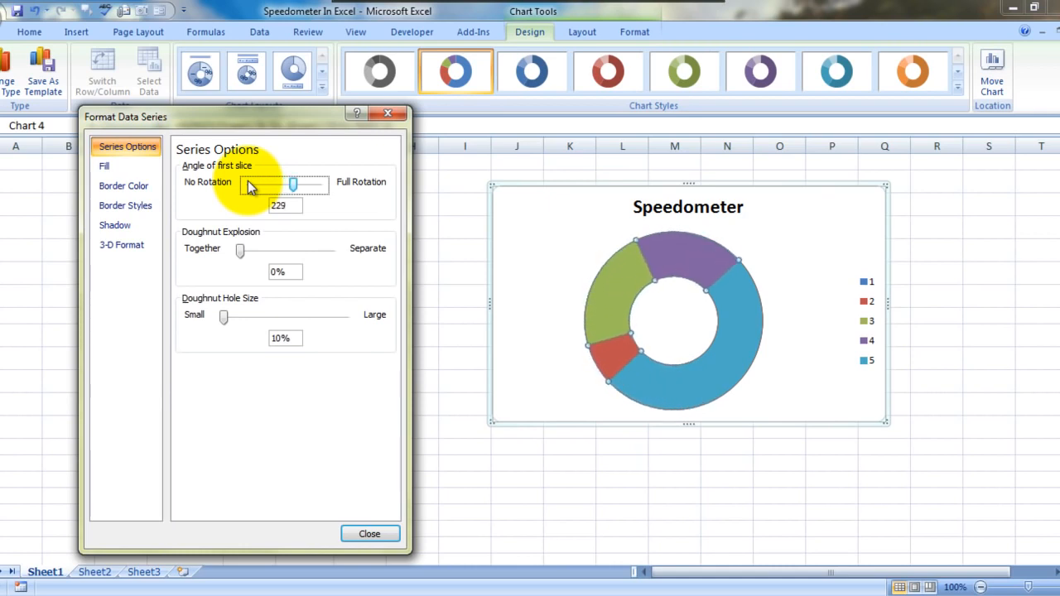
{"action": "key", "text": "Right"}
{"action": "key", "text": "Right"}
{"action": "key", "text": "Right"}
{"action": "key", "text": "Right"}
{"action": "key", "text": "Right"}
{"action": "key", "text": "Right"}
{"action": "key", "text": "Right"}
{"action": "key", "text": "Right"}
{"action": "key", "text": "Right"}
{"action": "key", "text": "Right"}
{"action": "key", "text": "Right"}
{"action": "key", "text": "Right"}
{"action": "key", "text": "Right"}
{"action": "key", "text": "Right"}
{"action": "key", "text": "Right"}
{"action": "key", "text": "Right"}
{"action": "key", "text": "Right"}
{"action": "key", "text": "Right"}
{"action": "key", "text": "Right"}
{"action": "key", "text": "Right"}
{"action": "key", "text": "Left"}
{"action": "key", "text": "Left"}
{"action": "key", "text": "Left"}
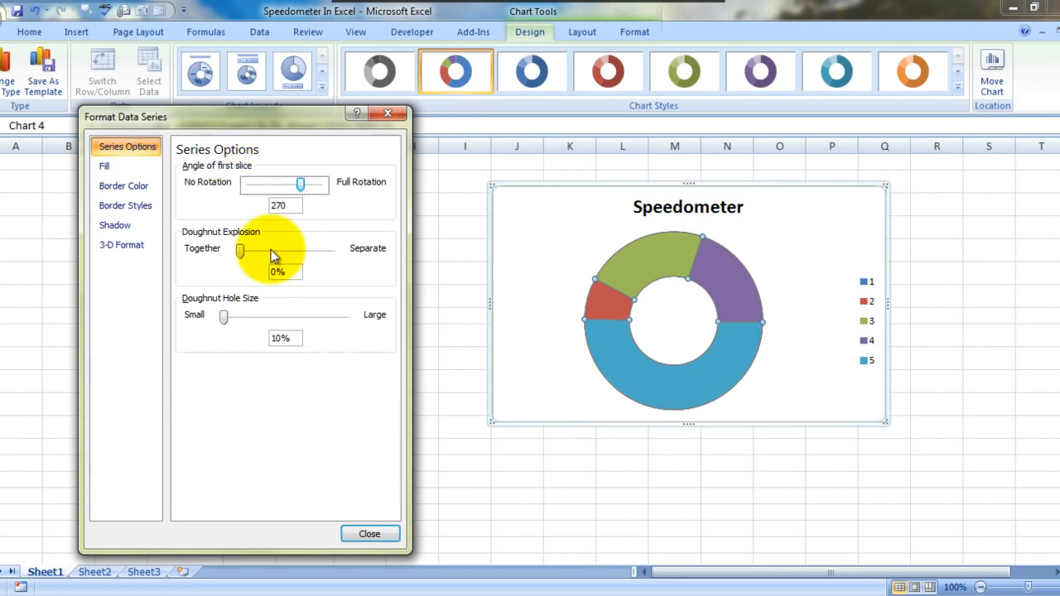
Set the doughnut's large Max slice to No fill
{"action": "left_click", "coordinate": [632, 365]}
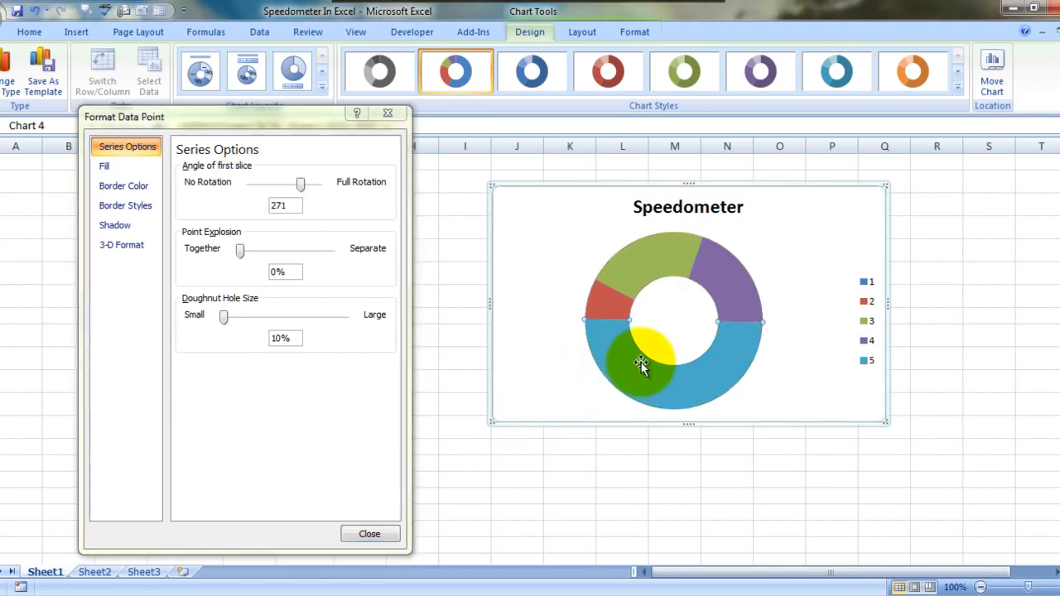
{"action": "left_click", "coordinate": [99, 167]}
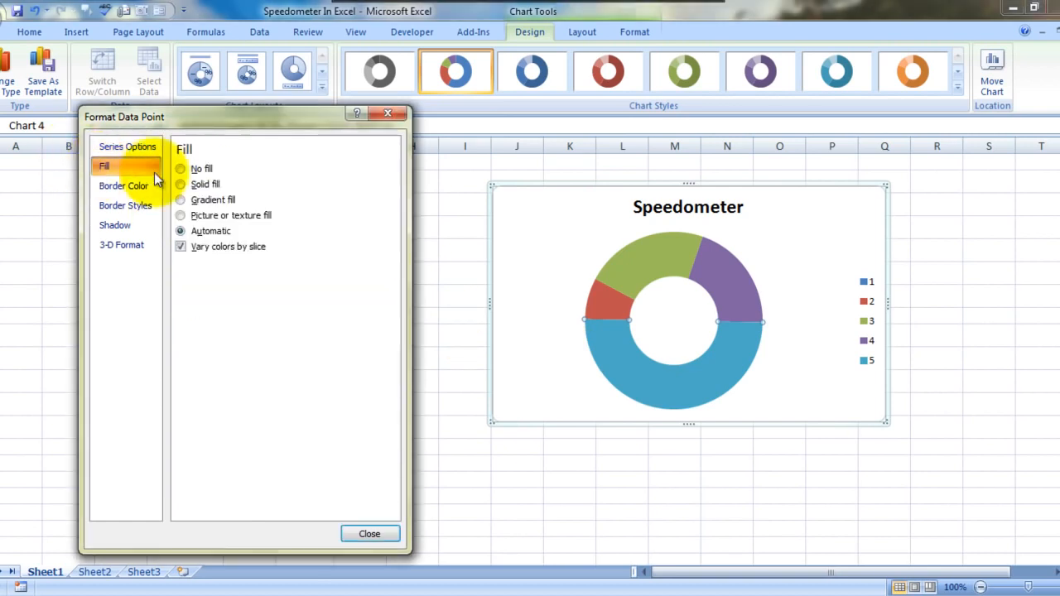
{"action": "left_click", "coordinate": [182, 169]}
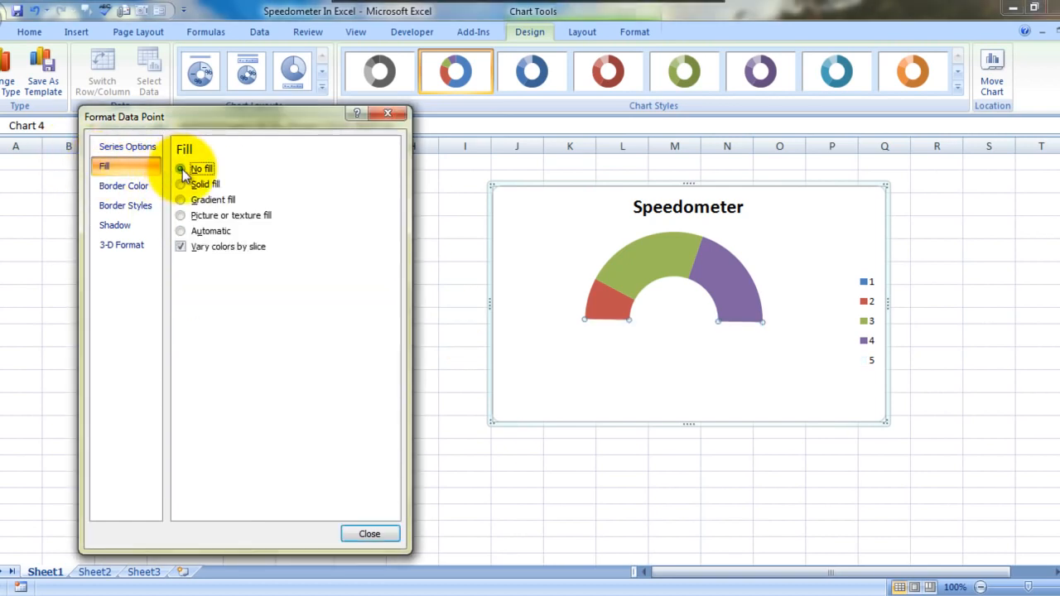
Give the doughnut's purple End slice a solid fill in standard green
{"action": "left_click", "coordinate": [733, 278]}
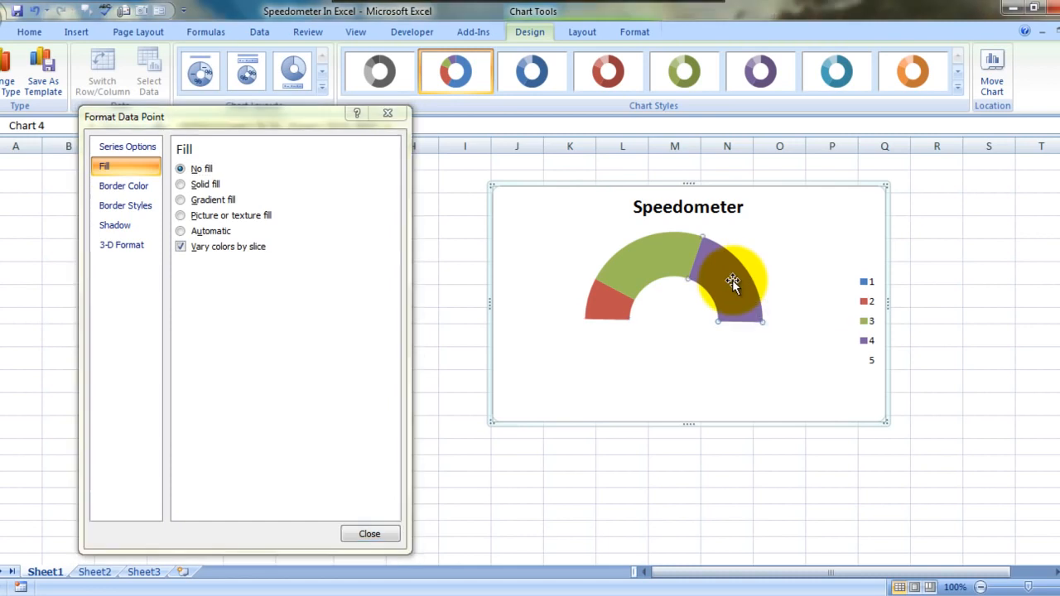
{"action": "left_click", "coordinate": [106, 167]}
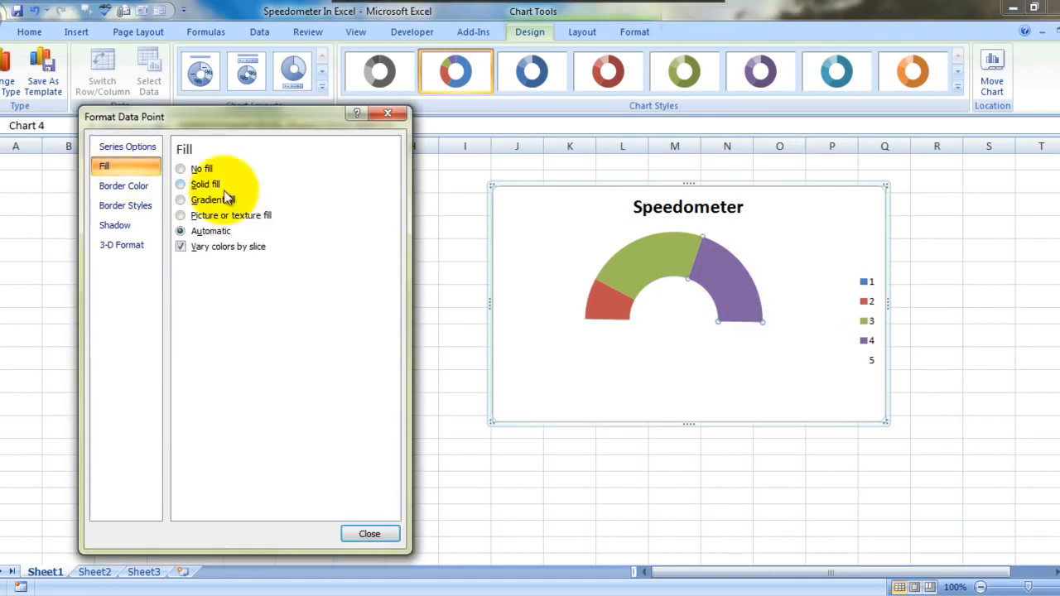
{"action": "left_click", "coordinate": [196, 185]}
{"action": "left_click", "coordinate": [247, 266]}
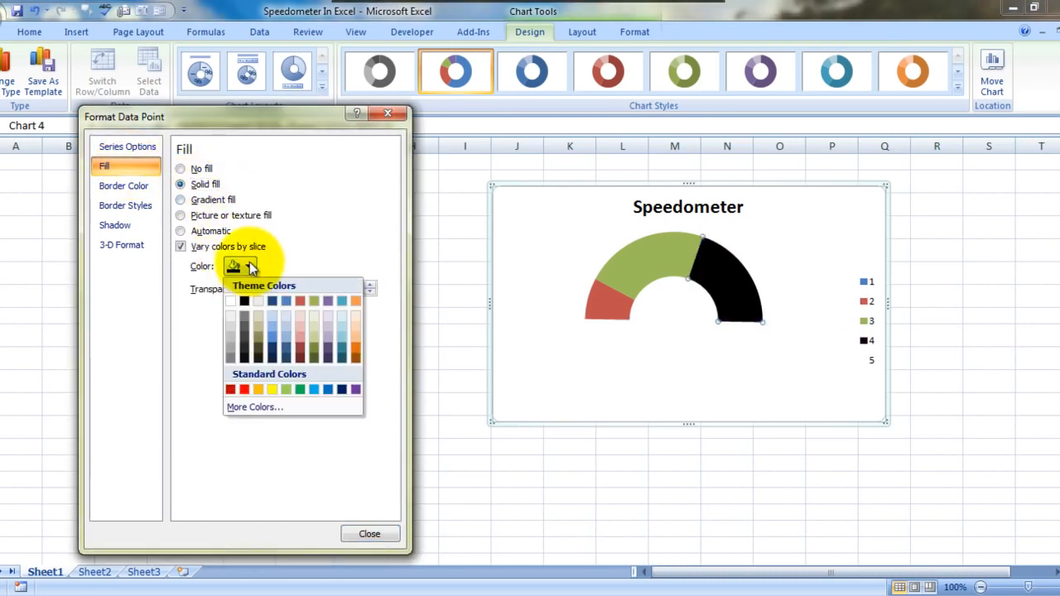
{"action": "left_click", "coordinate": [301, 390]}
Give the doughnut's Middle slice a solid fill in standard yellow
{"action": "left_click", "coordinate": [635, 271]}
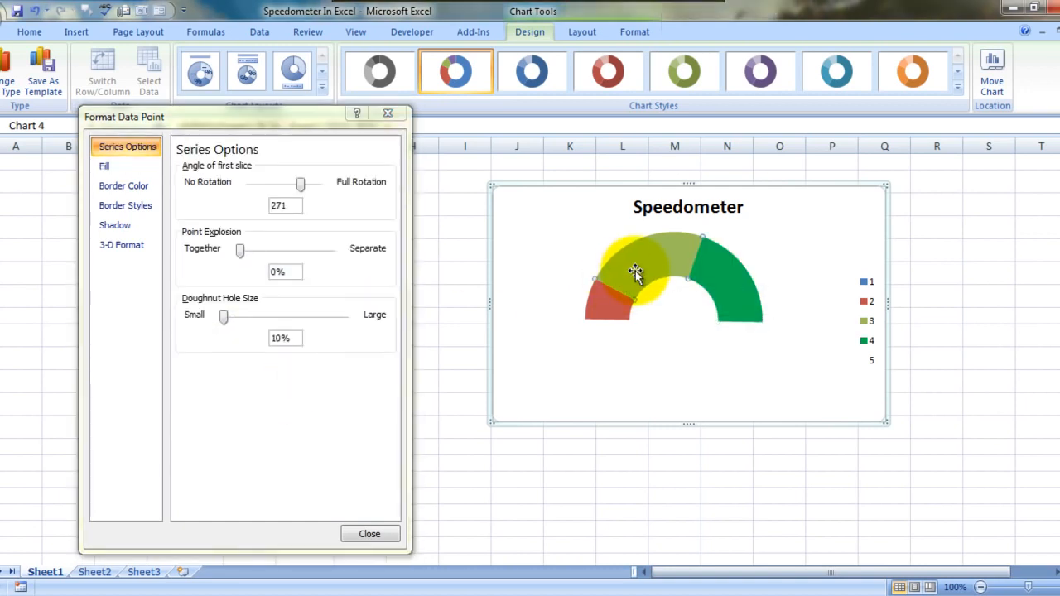
{"action": "left_click", "coordinate": [138, 164]}
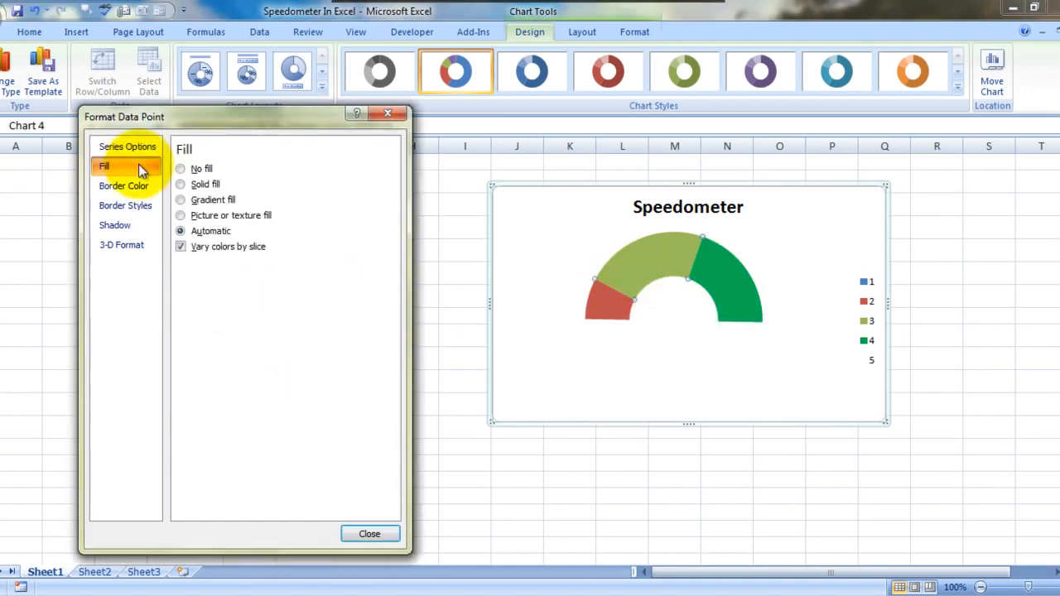
{"action": "left_click", "coordinate": [204, 183]}
{"action": "left_click", "coordinate": [249, 267]}
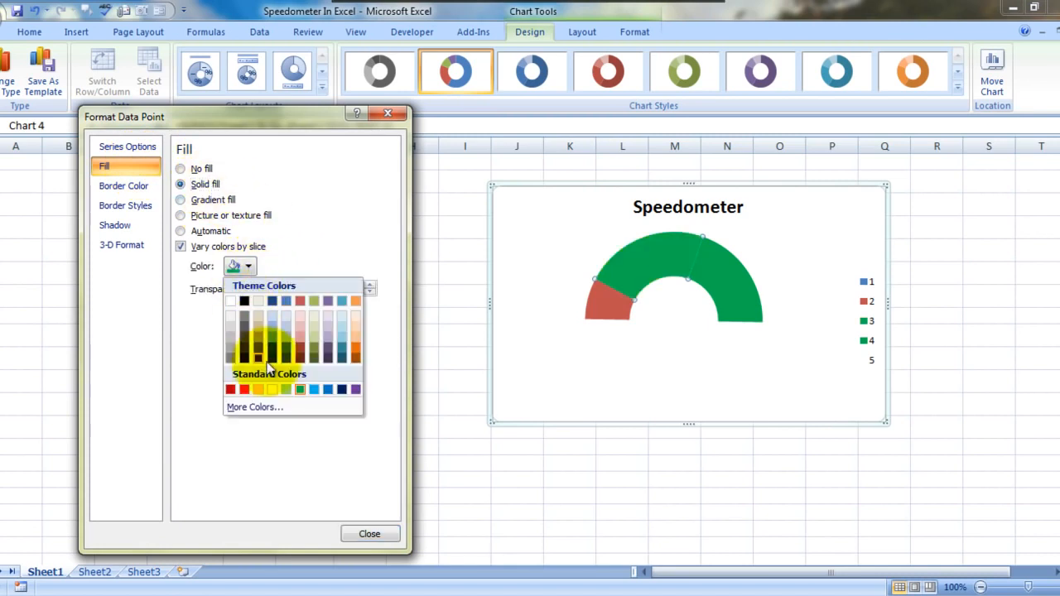
{"action": "left_click", "coordinate": [267, 386]}
Give the doughnut's Initial slice a solid fill in standard red and finish the data point formatting
{"action": "left_click", "coordinate": [602, 303]}
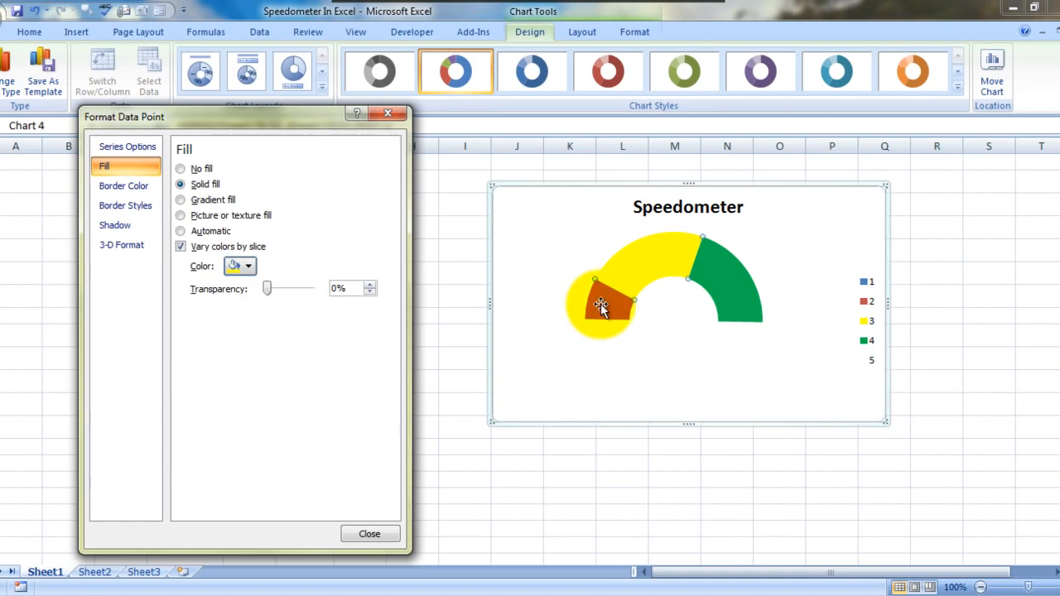
{"action": "left_click", "coordinate": [136, 166]}
{"action": "left_click", "coordinate": [197, 184]}
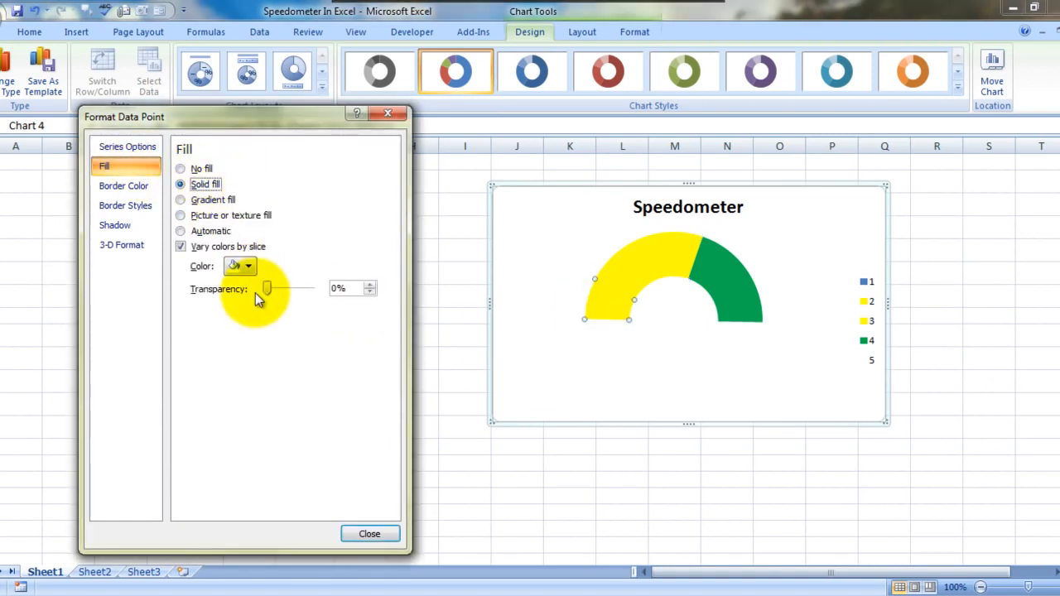
{"action": "left_click", "coordinate": [249, 265]}
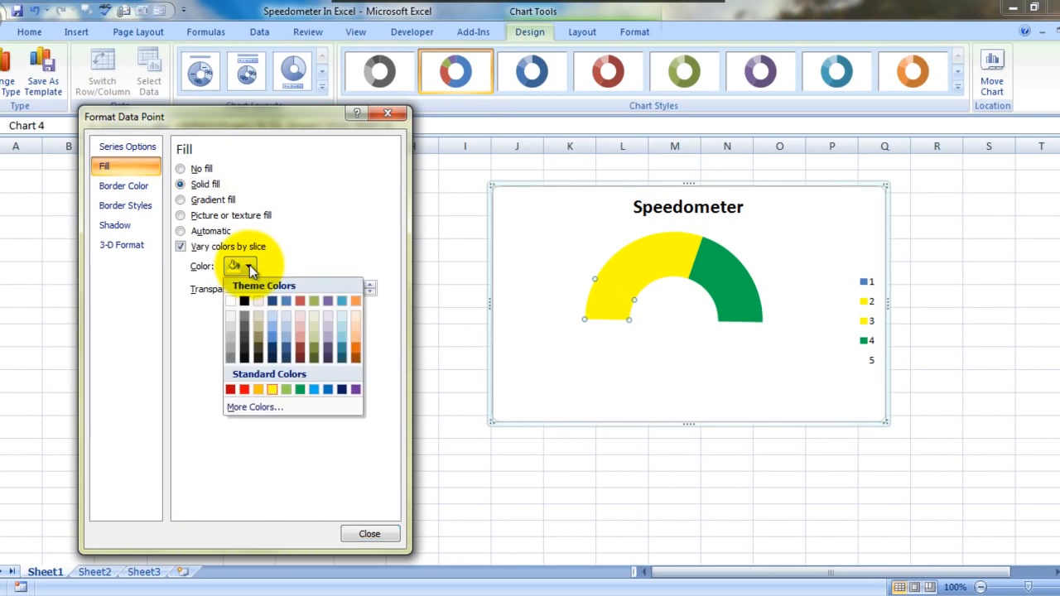
{"action": "left_click", "coordinate": [245, 388]}
{"action": "left_click", "coordinate": [566, 474]}
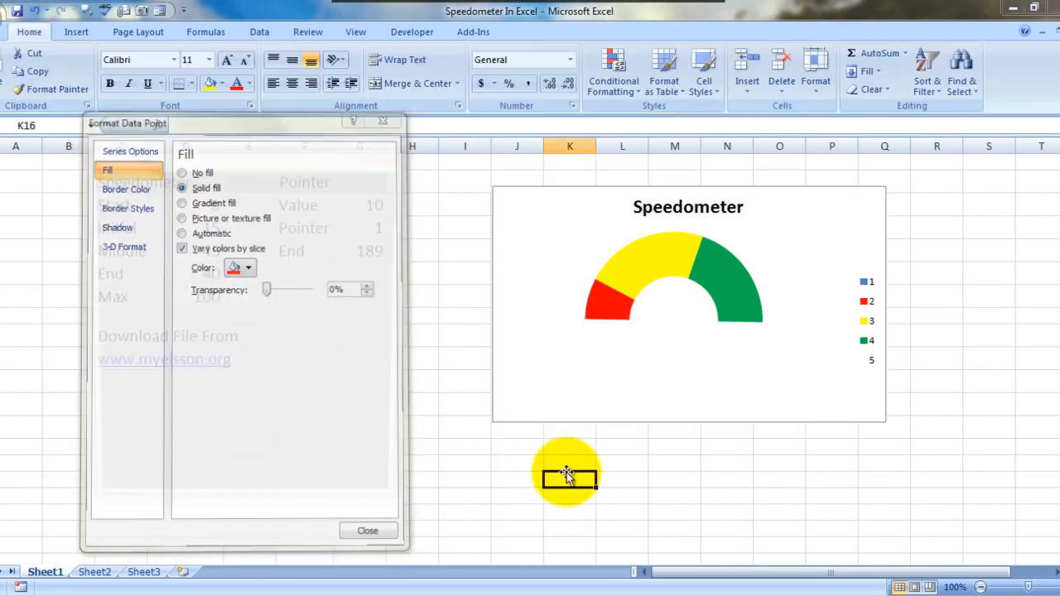
{"action": "left_click", "coordinate": [379, 497]}
Delete the chart's legend and enlarge the chart, widening it into column R and extending it well downward
{"action": "left_click", "coordinate": [870, 319]}
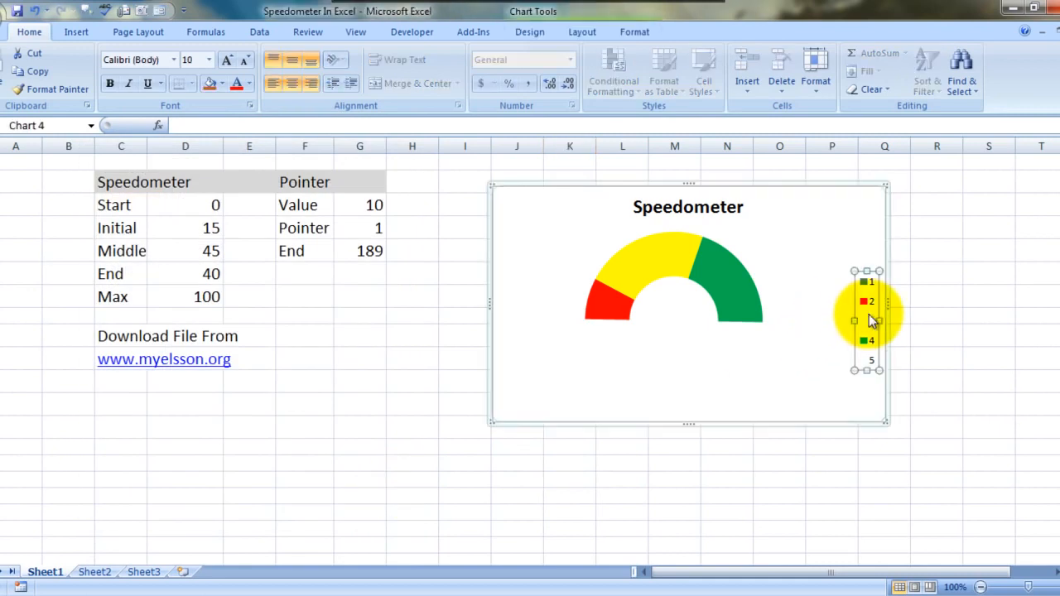
{"action": "key", "text": "Delete"}
{"action": "left_click_drag", "start_coordinate": [883, 304], "coordinate": [948, 304]}
{"action": "left_click_drag", "start_coordinate": [717, 426], "coordinate": [710, 563]}
{"action": "left_click_drag", "start_coordinate": [1053, 223], "coordinate": [1048, 162]}
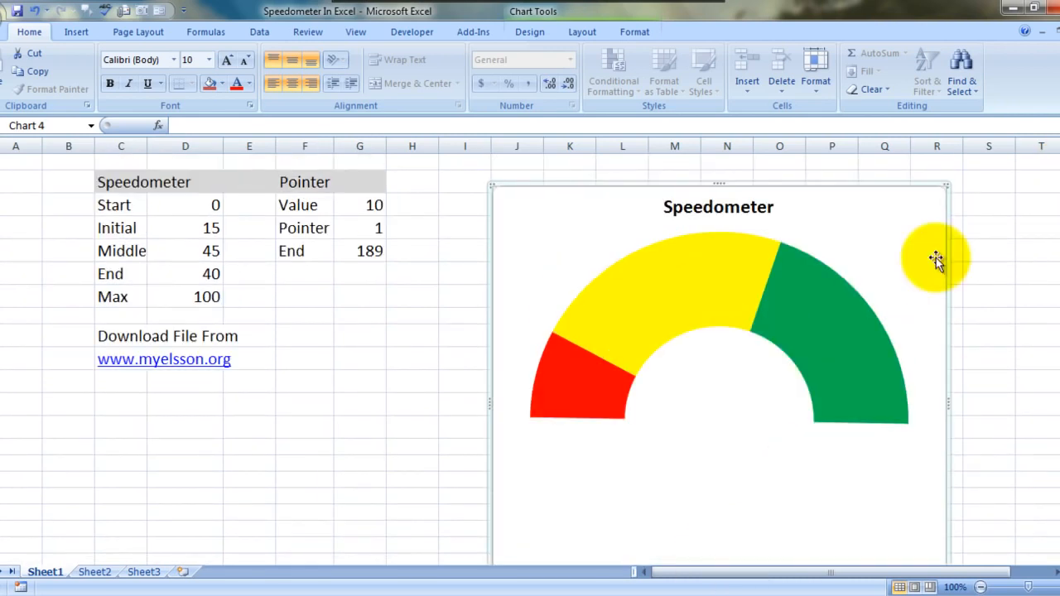
{"action": "left_click", "coordinate": [717, 350]}
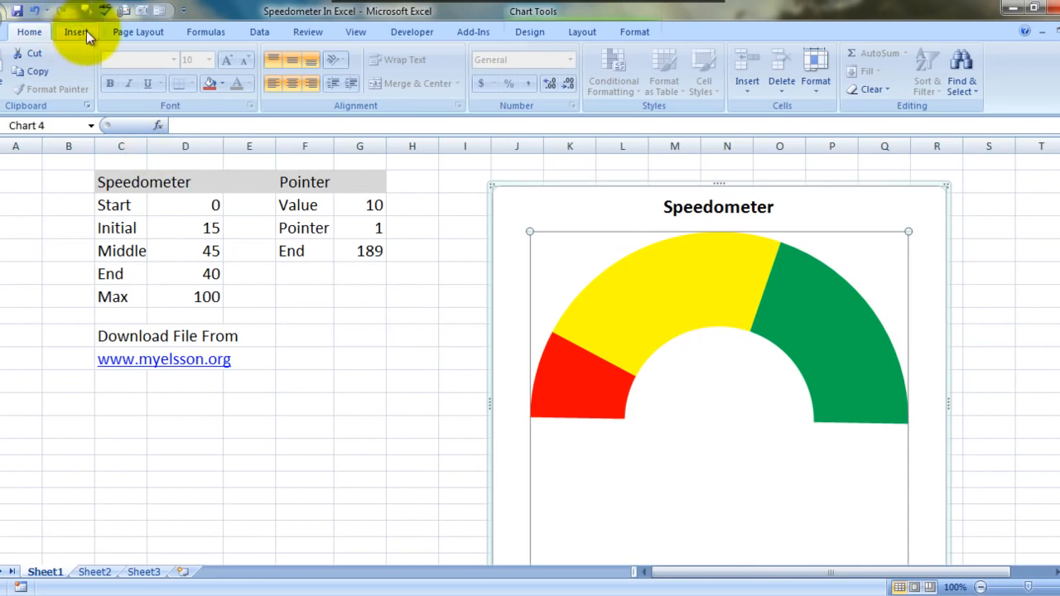
{"action": "left_click", "coordinate": [520, 34]}
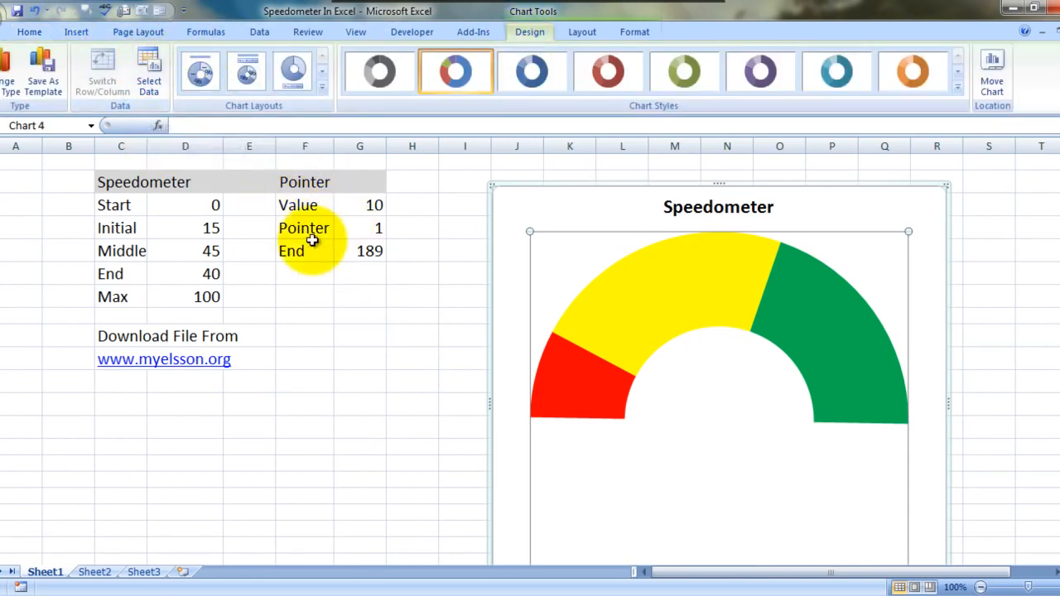
{"action": "left_click", "coordinate": [147, 84]}
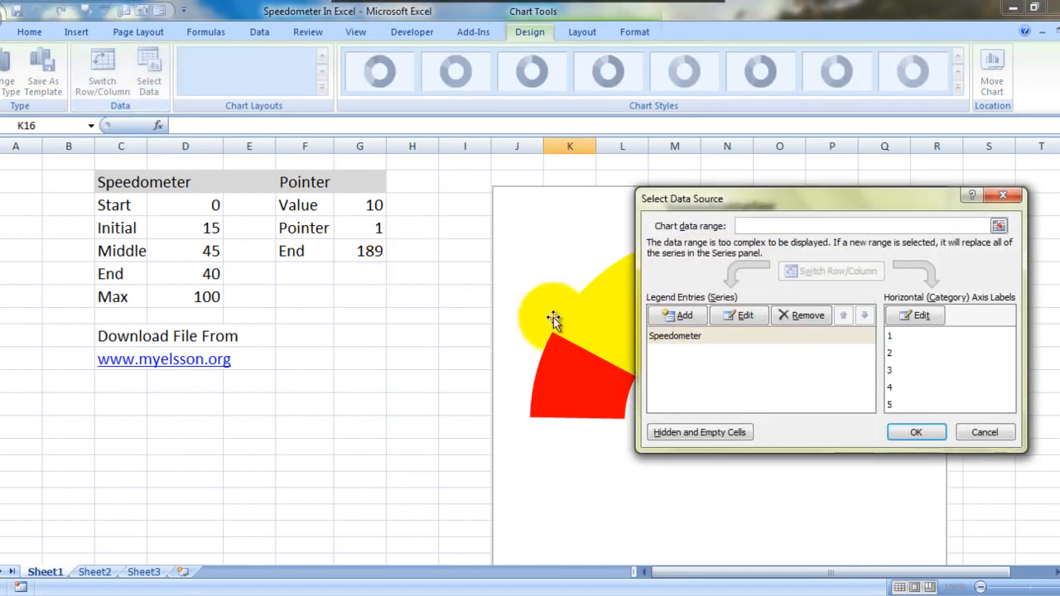
{"action": "left_click", "coordinate": [680, 313]}
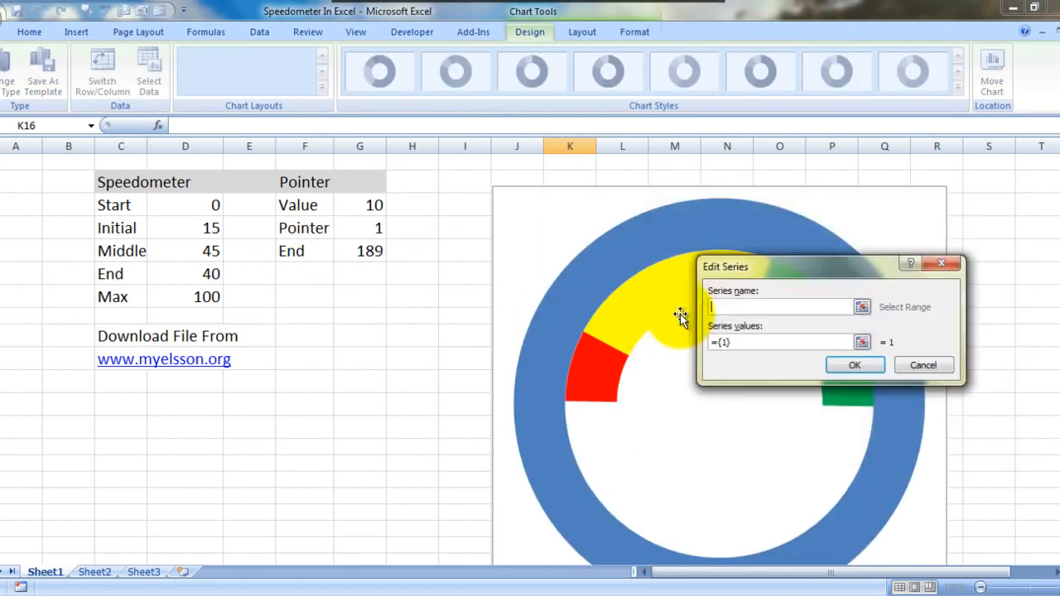
{"action": "left_click", "coordinate": [746, 308]}
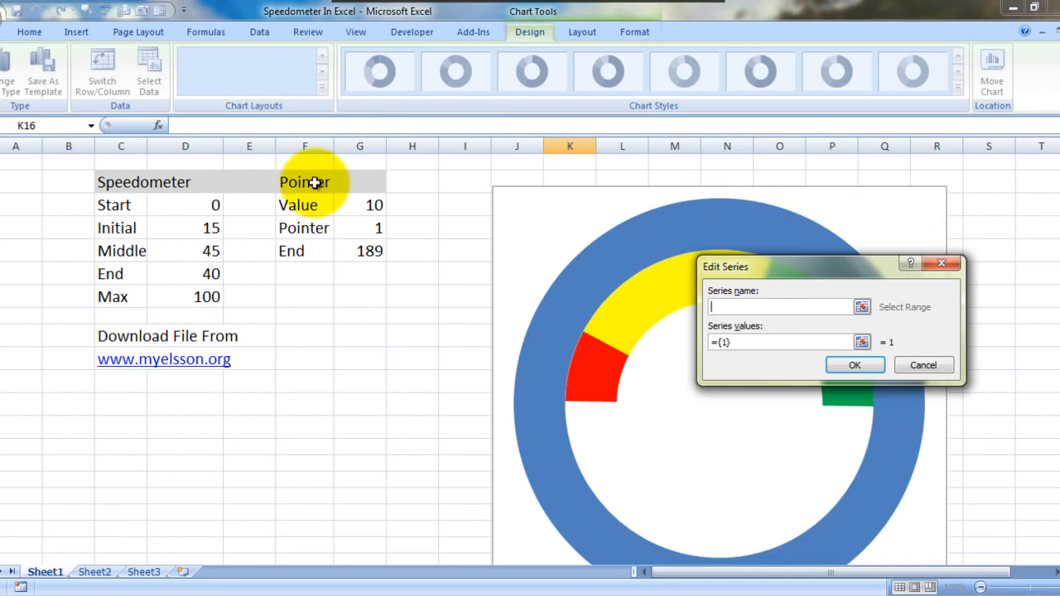
{"action": "left_click", "coordinate": [314, 182]}
{"action": "left_click", "coordinate": [765, 342]}
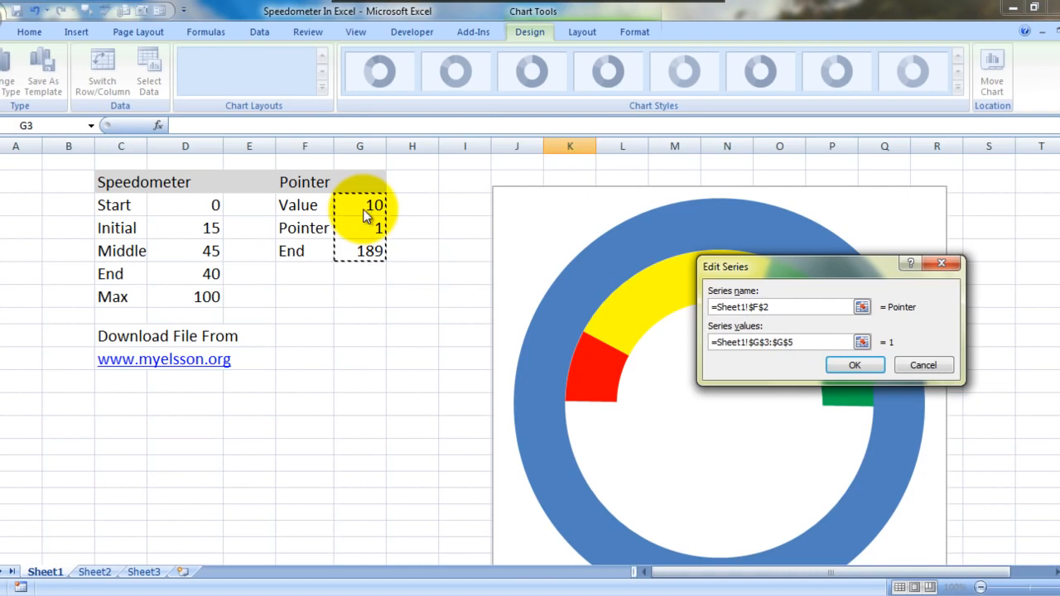
{"action": "key", "text": "Return"}
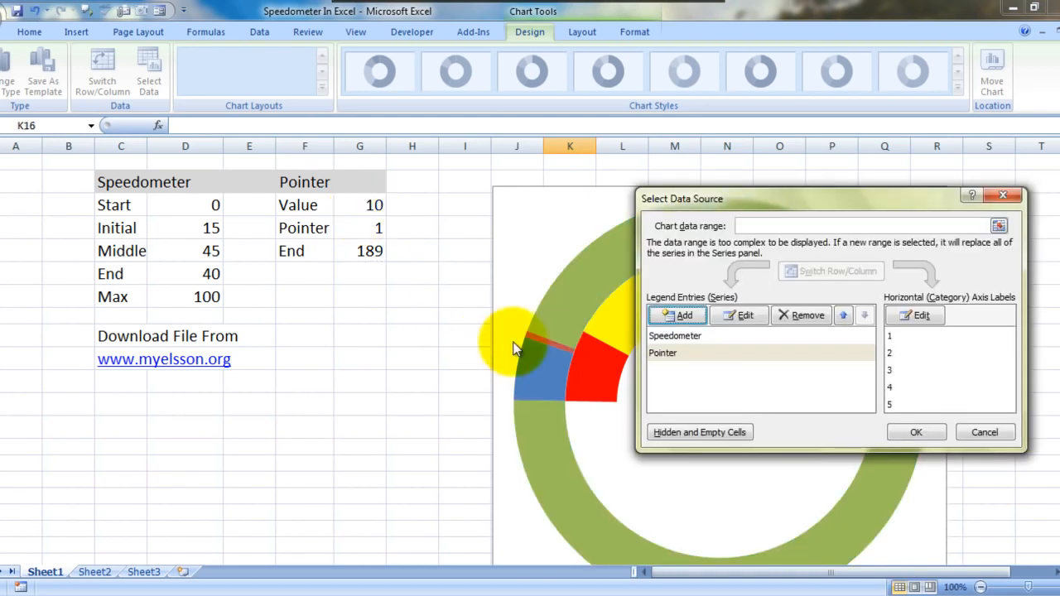
{"action": "left_click", "coordinate": [1005, 198]}
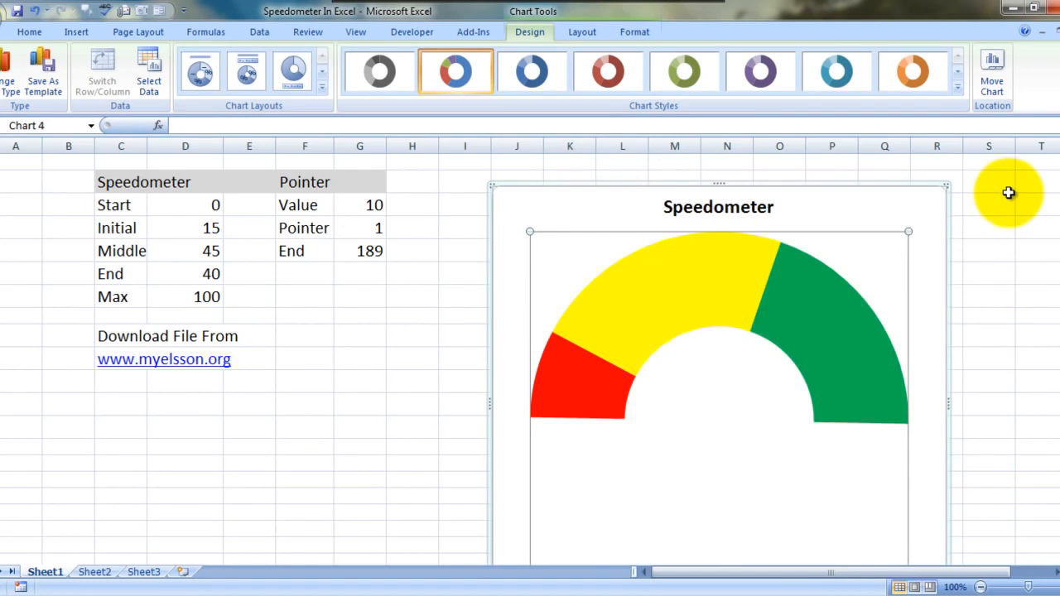
Add a data series to the chart named from cell F2 (Pointer) with values from Sheet1 G3:G5
{"action": "left_click", "coordinate": [152, 78]}
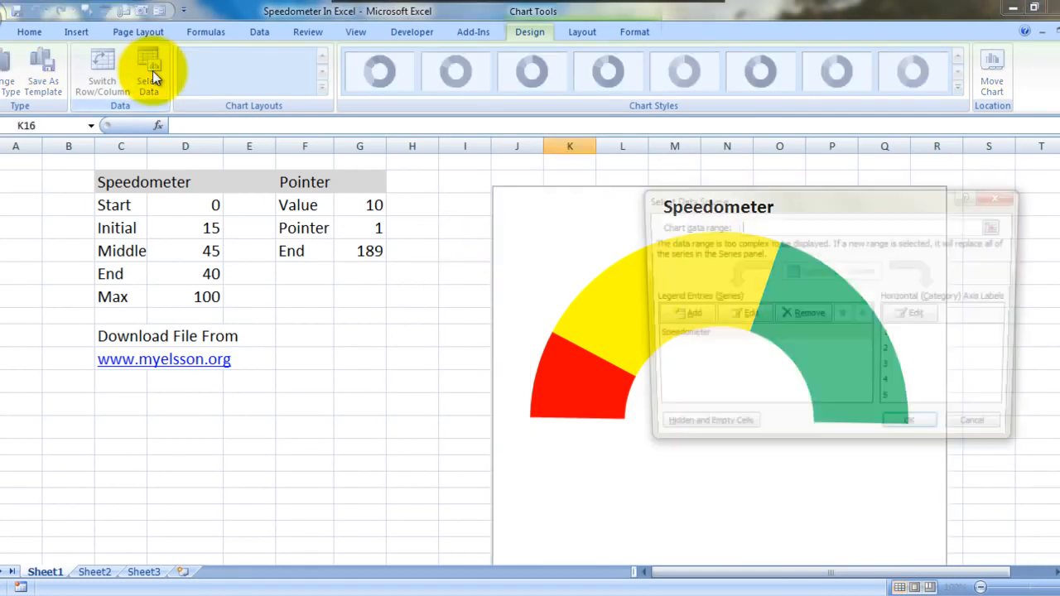
{"action": "left_click", "coordinate": [664, 316]}
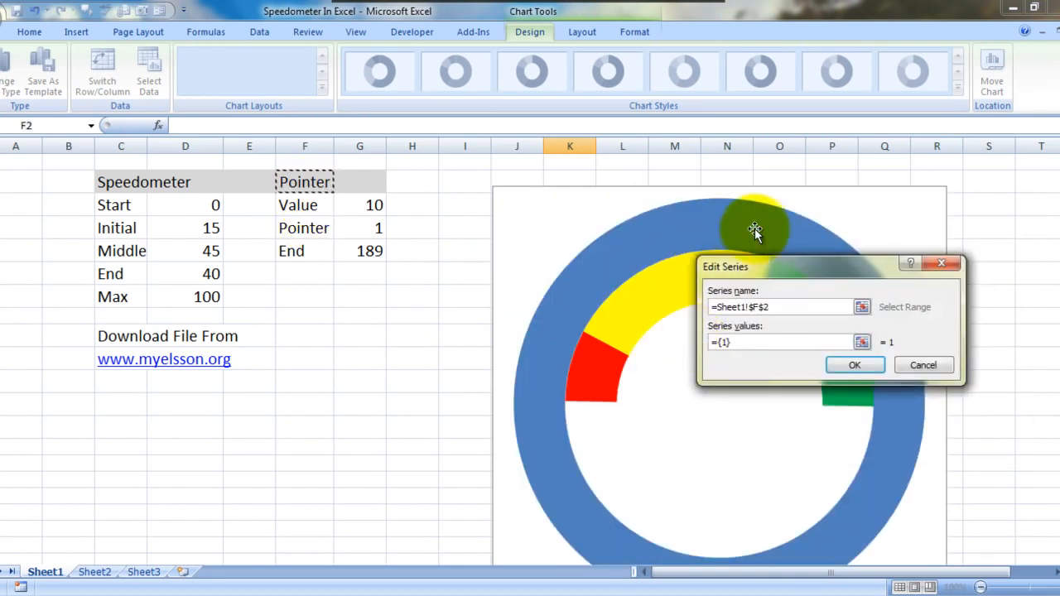
{"action": "left_click", "coordinate": [759, 341]}
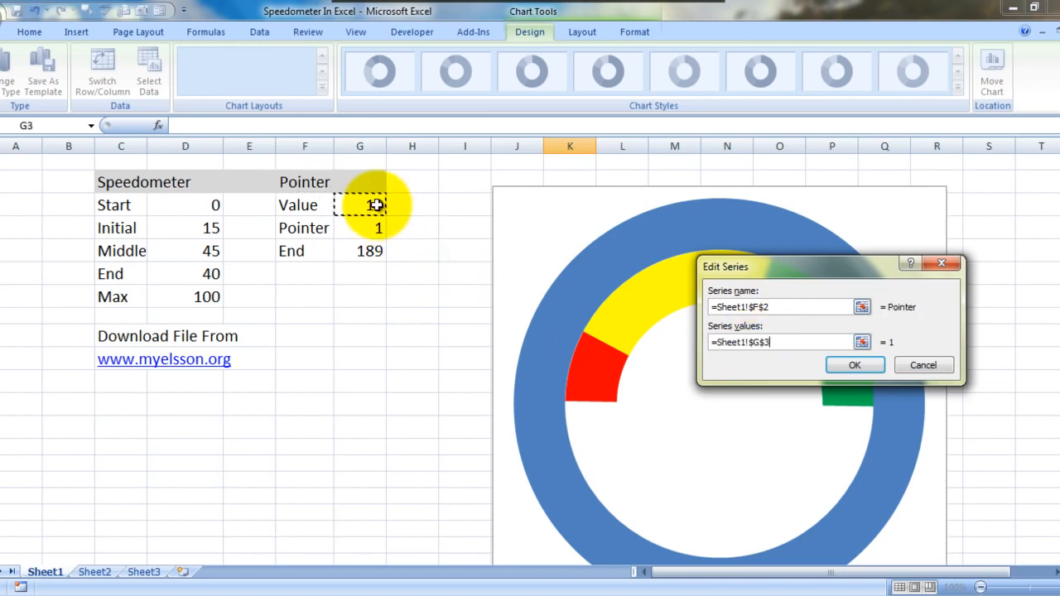
{"action": "left_click", "coordinate": [866, 368]}
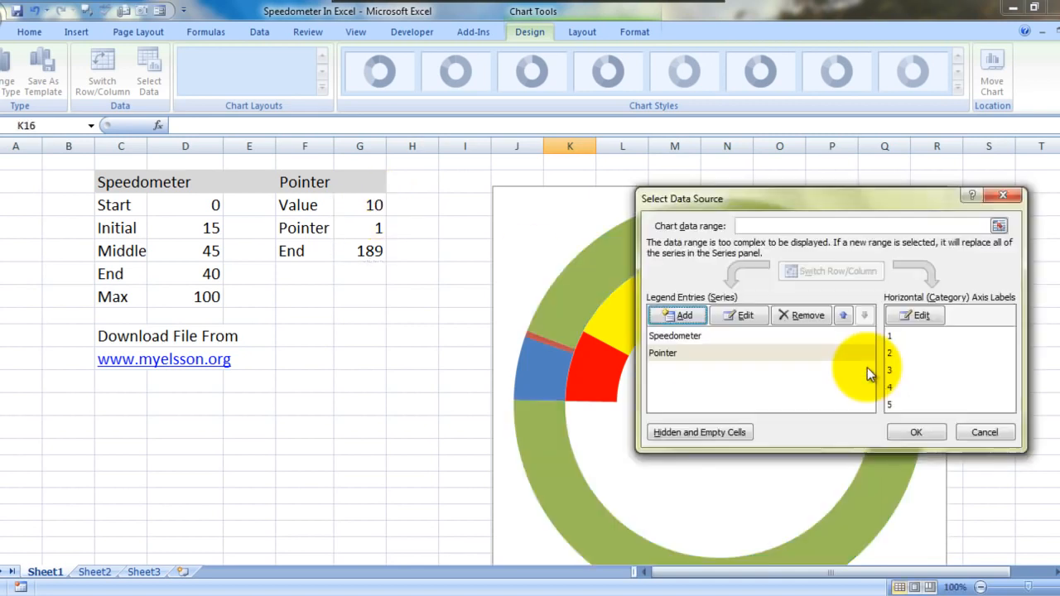
{"action": "left_click", "coordinate": [923, 432]}
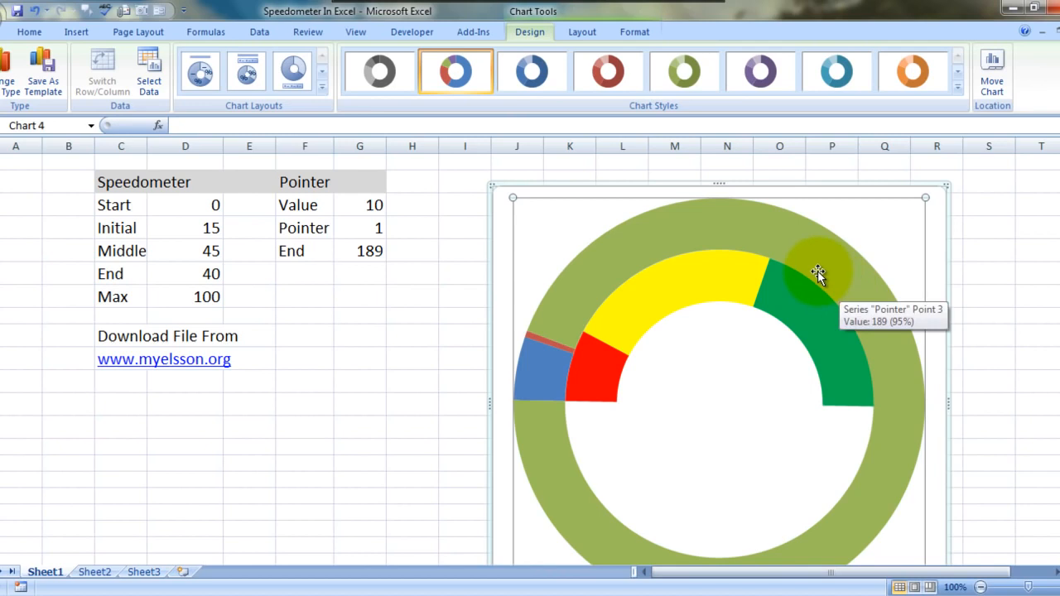
Change the Pointer series, the chart's outer ring, to the basic Pie chart type
{"action": "left_click", "coordinate": [817, 271]}
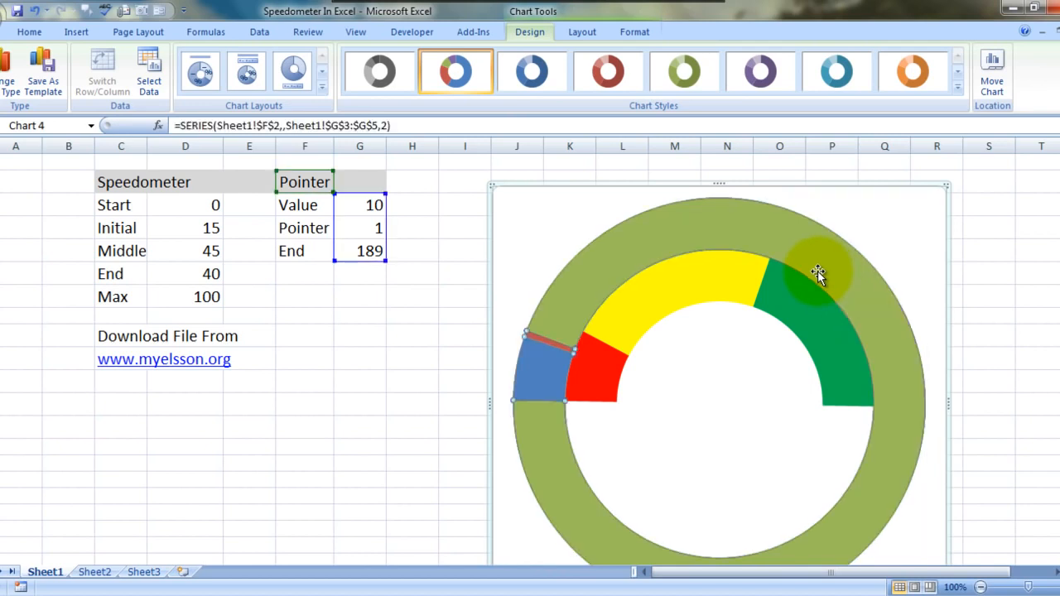
{"action": "right_click", "coordinate": [817, 270]}
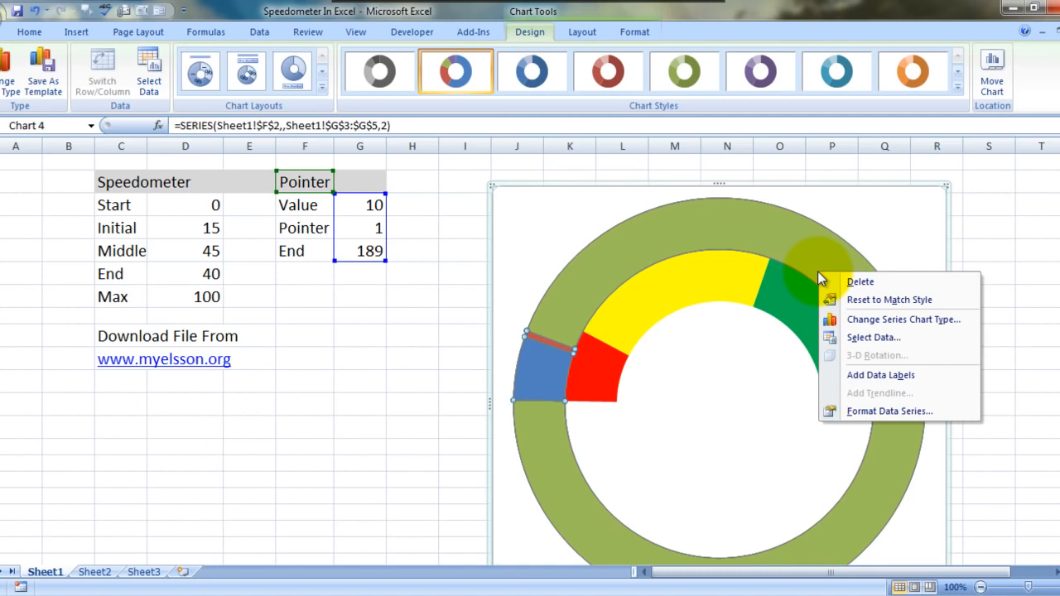
{"action": "left_click", "coordinate": [901, 322]}
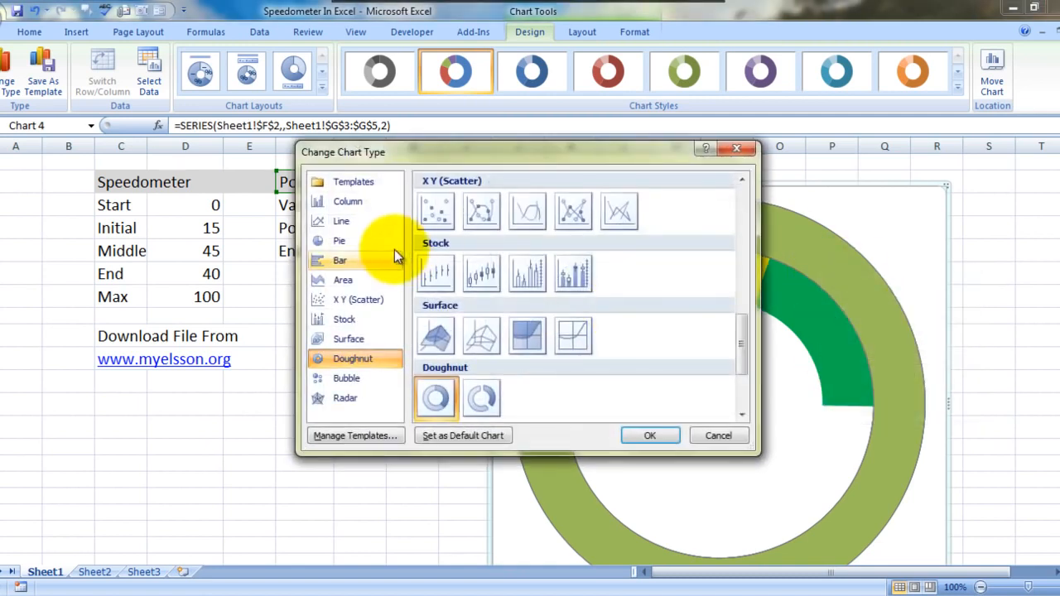
{"action": "left_click", "coordinate": [360, 244]}
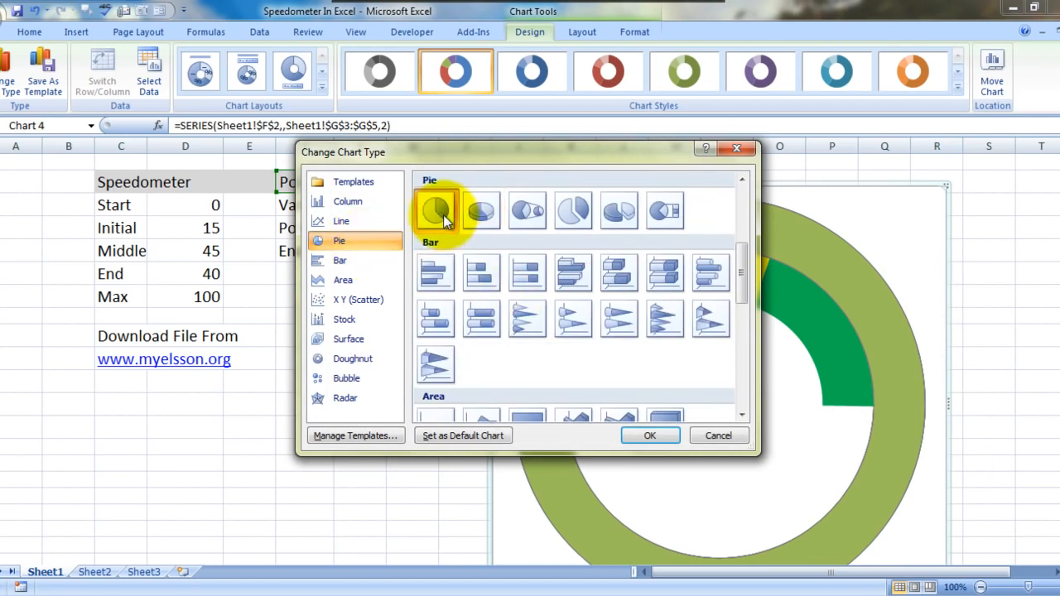
{"action": "left_click", "coordinate": [644, 434]}
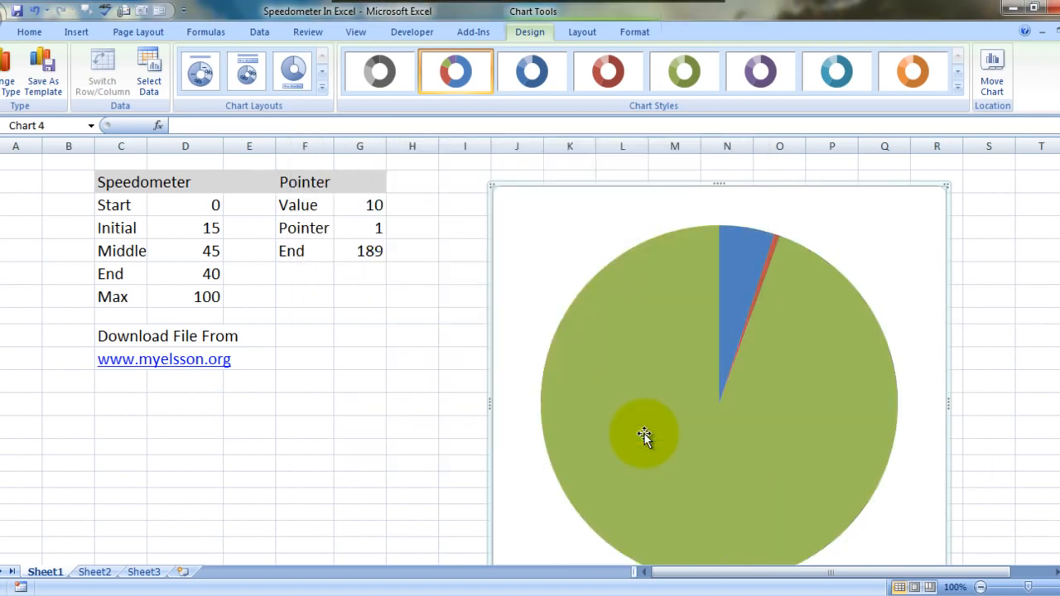
Rotate the Pointer pie series so the angle of its first slice is 269
{"action": "left_click", "coordinate": [787, 368]}
{"action": "right_click", "coordinate": [787, 369]}
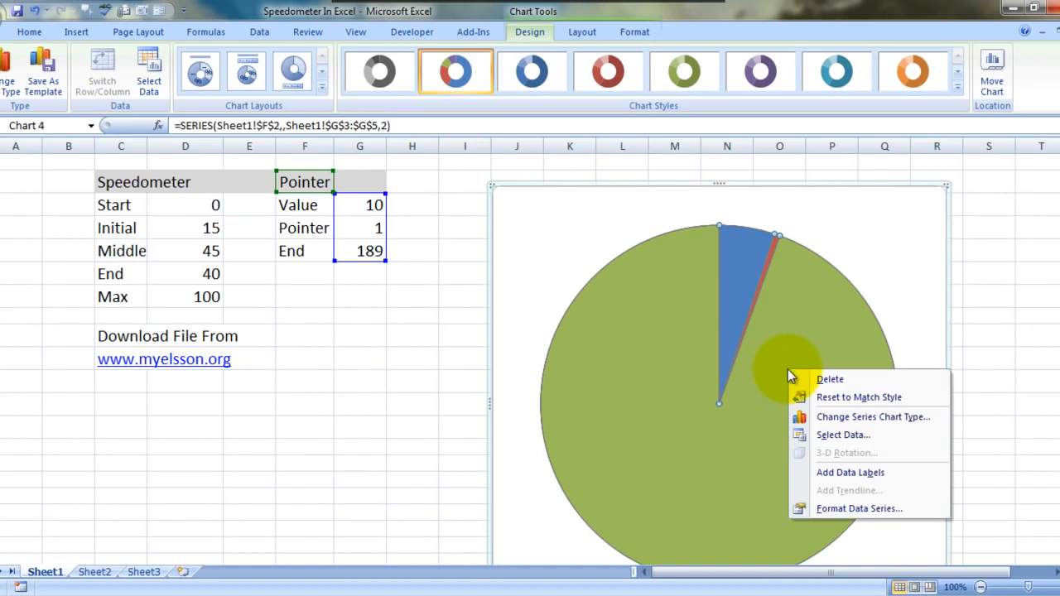
{"action": "left_click", "coordinate": [847, 510]}
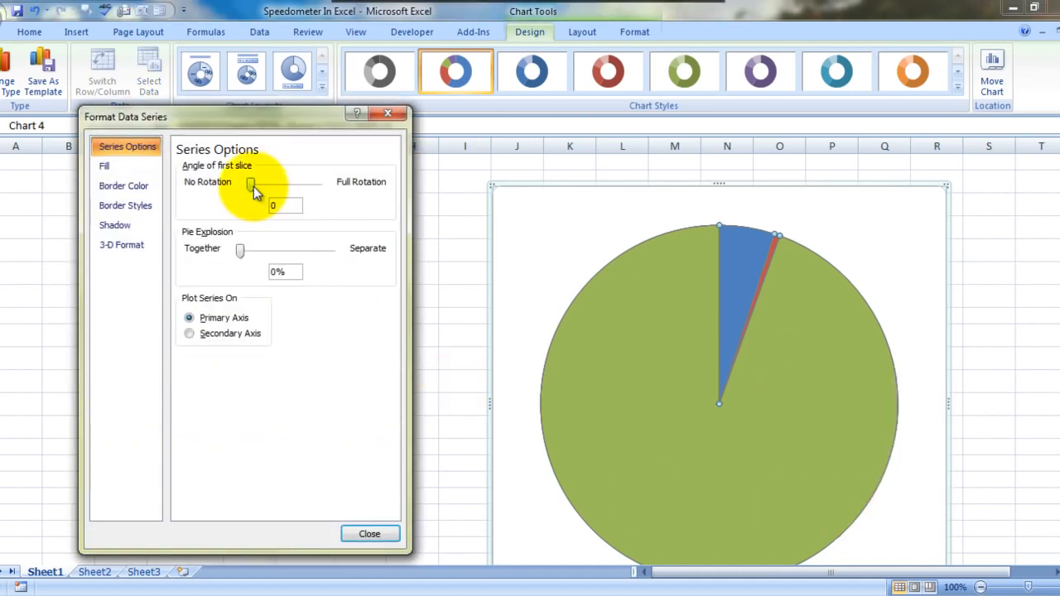
{"action": "left_click_drag", "start_coordinate": [254, 186], "coordinate": [299, 190]}
Set the Pointer pie's large green End slice and its blue Value slice to no fill
{"action": "left_click", "coordinate": [708, 311]}
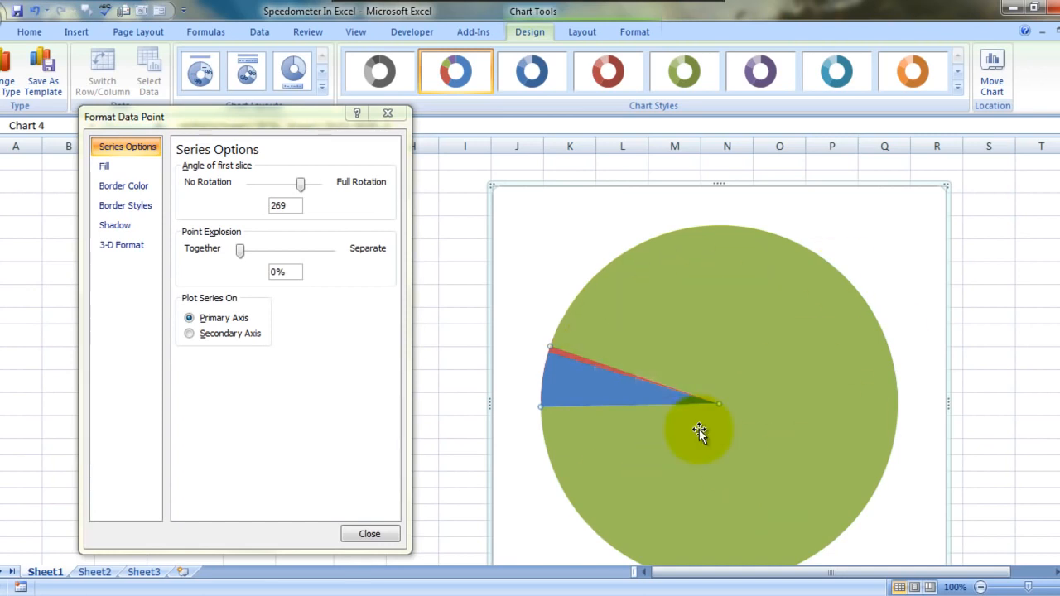
{"action": "left_click", "coordinate": [117, 170]}
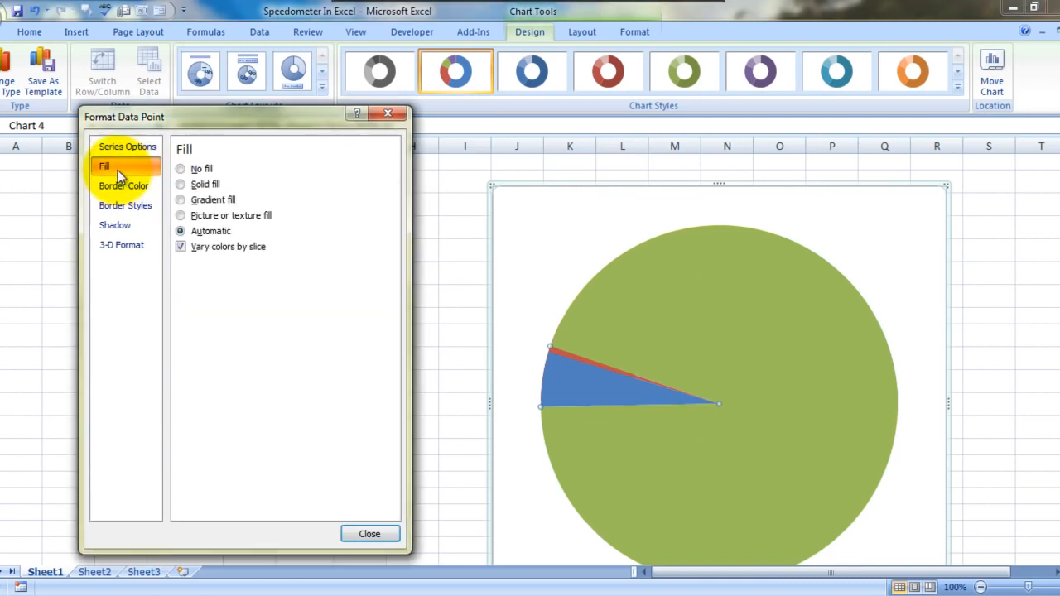
{"action": "left_click", "coordinate": [196, 171]}
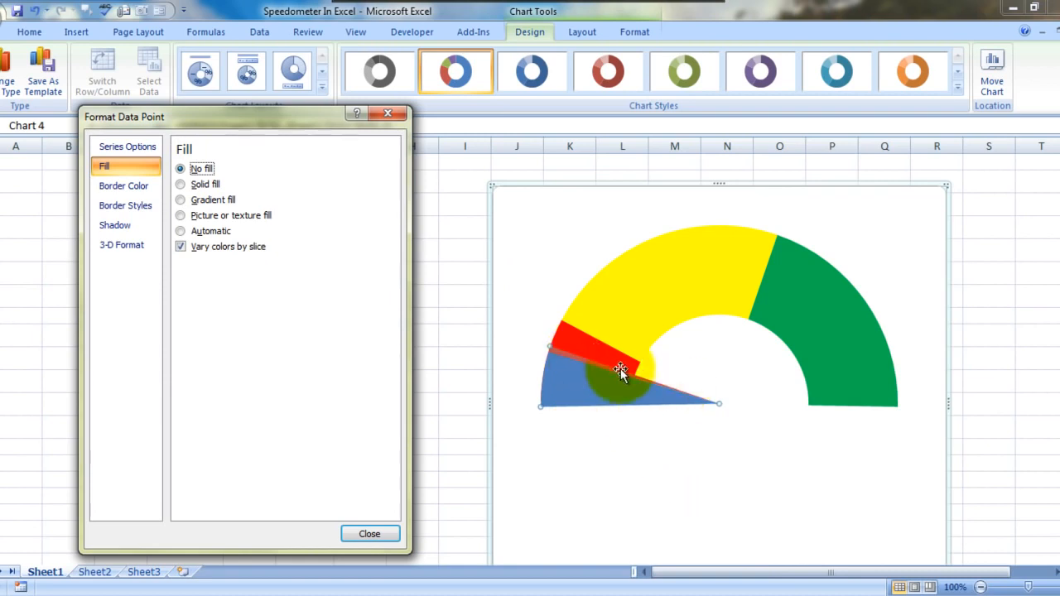
{"action": "left_click", "coordinate": [593, 381]}
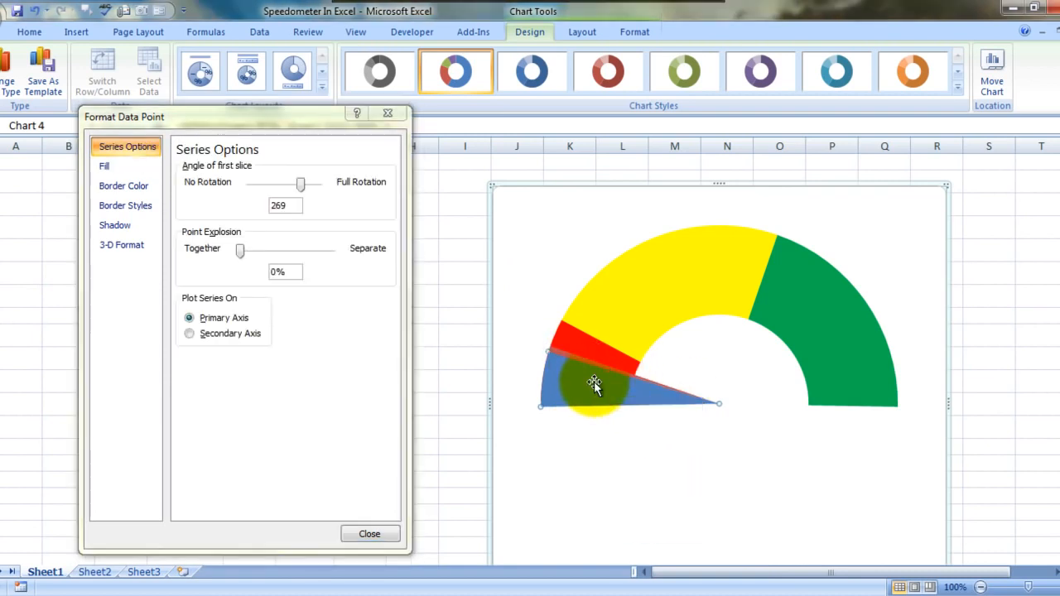
{"action": "left_click", "coordinate": [124, 168]}
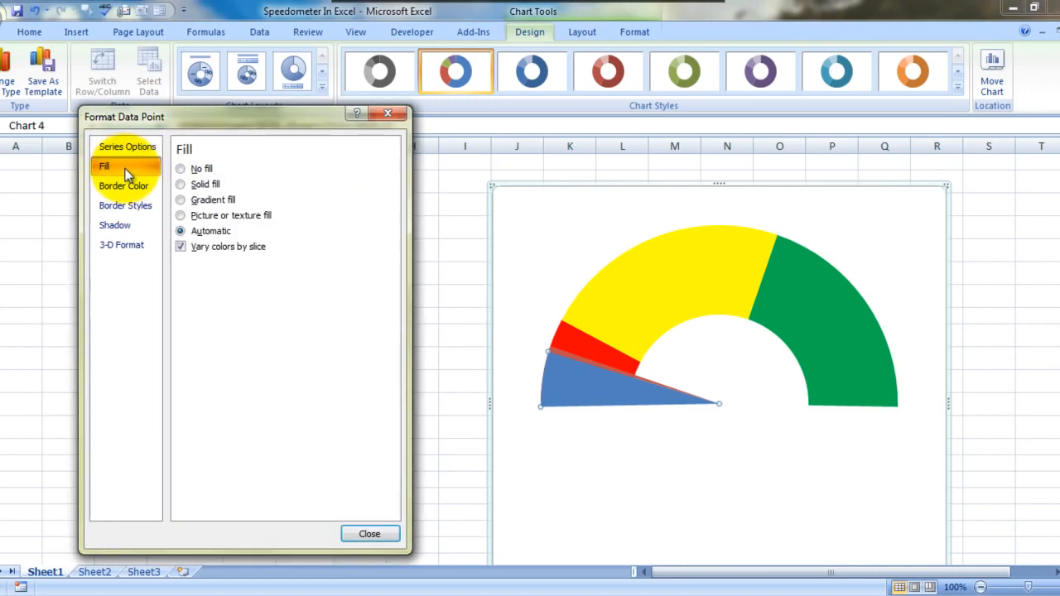
{"action": "left_click", "coordinate": [182, 168]}
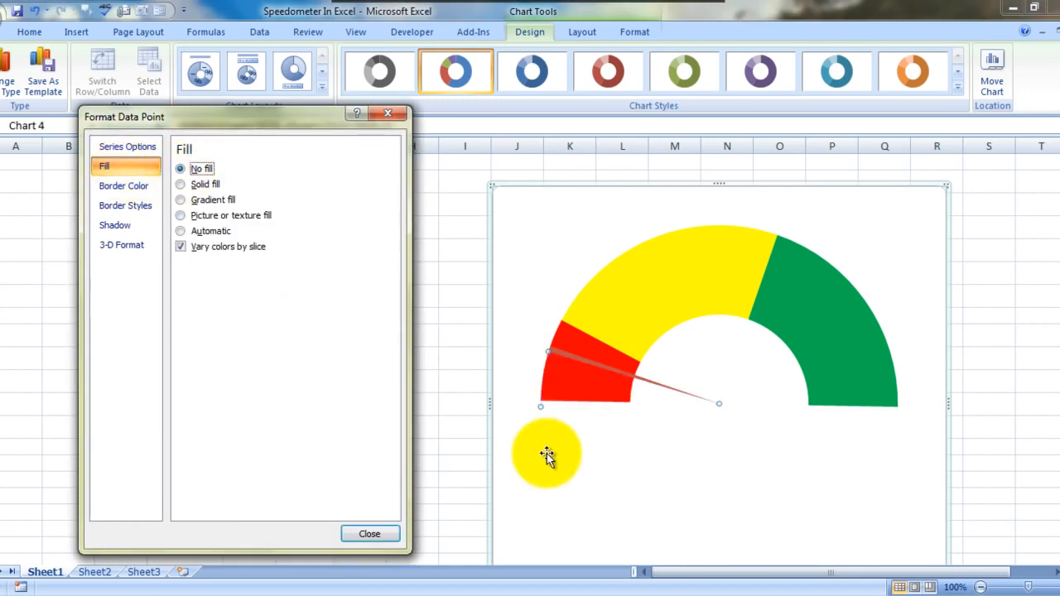
Give the thin Pointer slice a solid black fill and finish the data point formatting
{"action": "left_click", "coordinate": [625, 396]}
{"action": "left_click", "coordinate": [625, 375]}
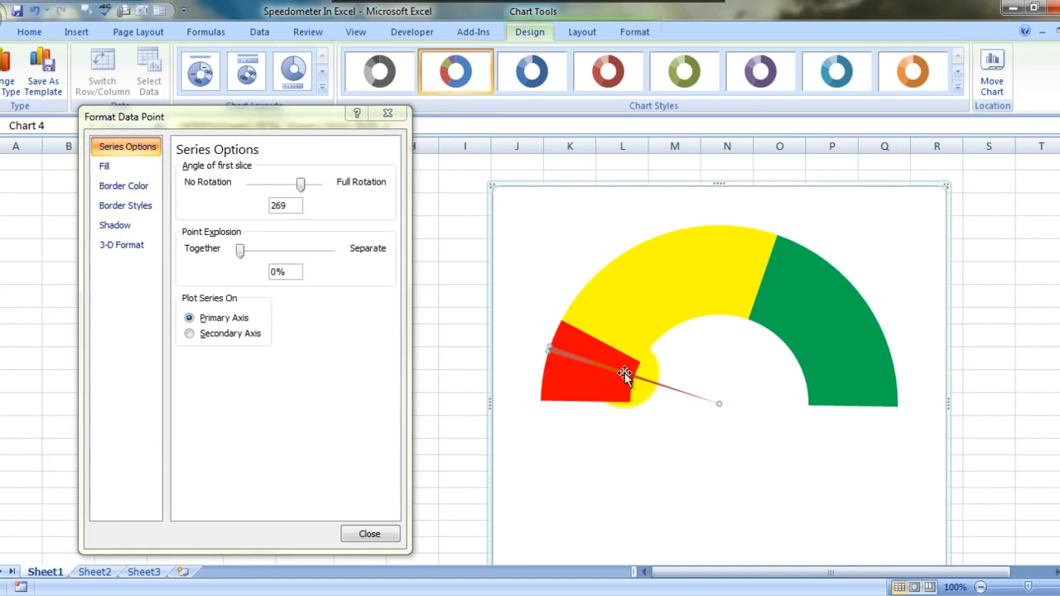
{"action": "left_click", "coordinate": [107, 164]}
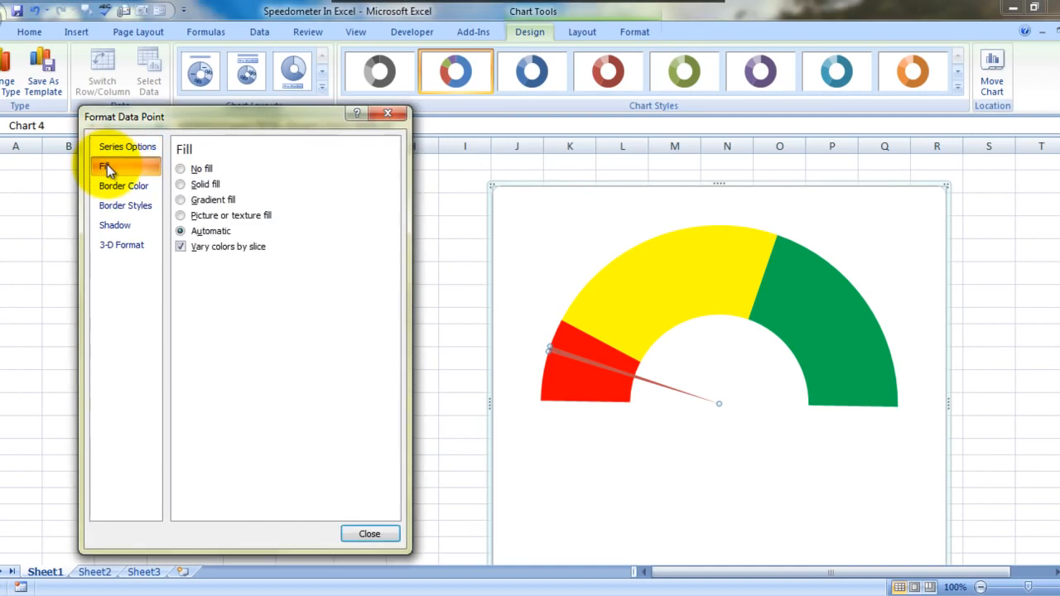
{"action": "left_click", "coordinate": [191, 183]}
{"action": "left_click", "coordinate": [248, 265]}
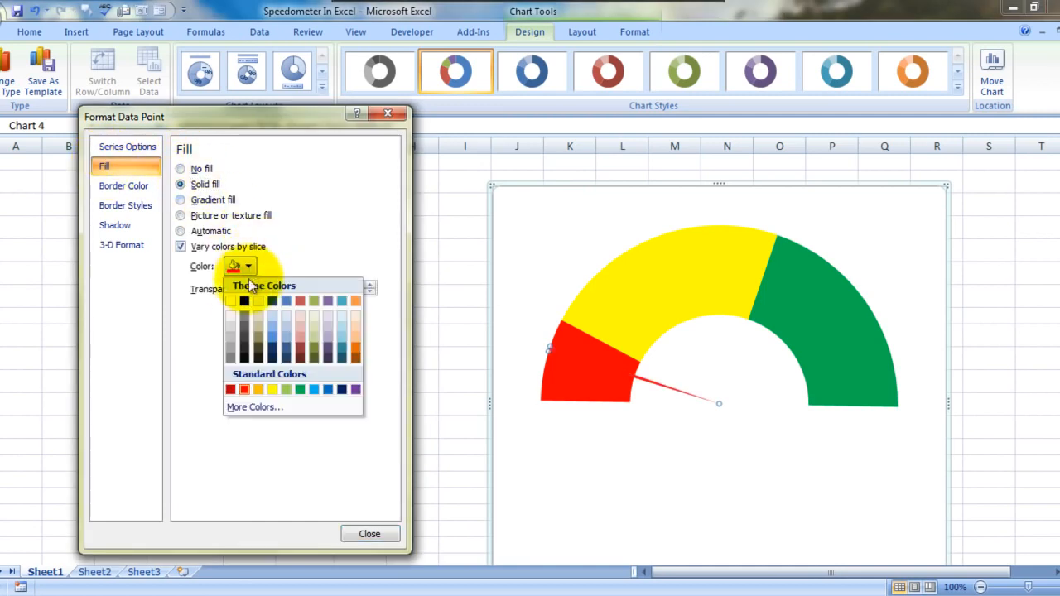
{"action": "left_click", "coordinate": [243, 302]}
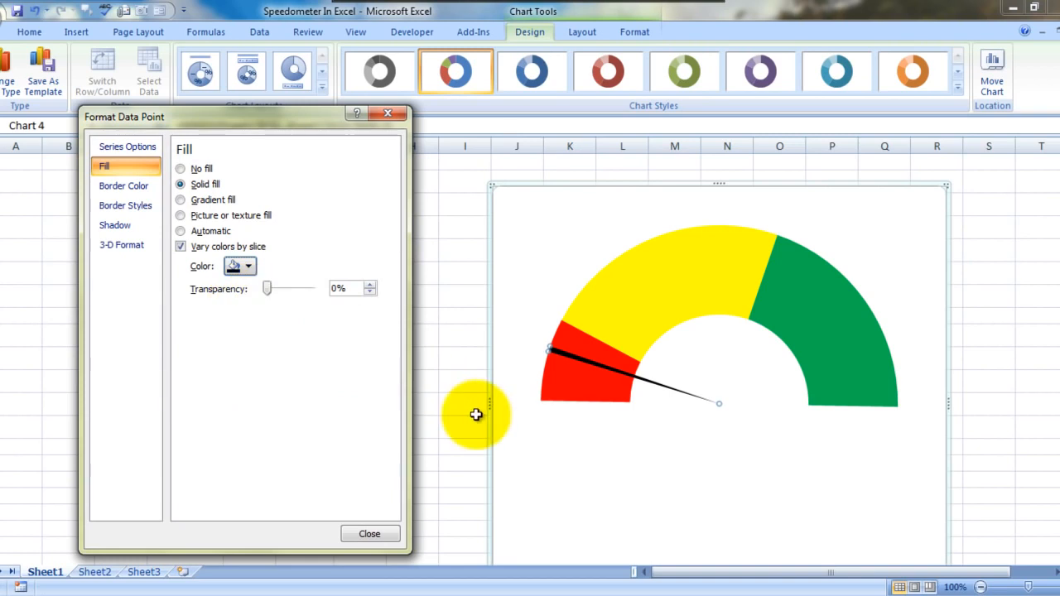
{"action": "left_click", "coordinate": [369, 534]}
Add a data label to the black Pointer slice
{"action": "left_click", "coordinate": [553, 352]}
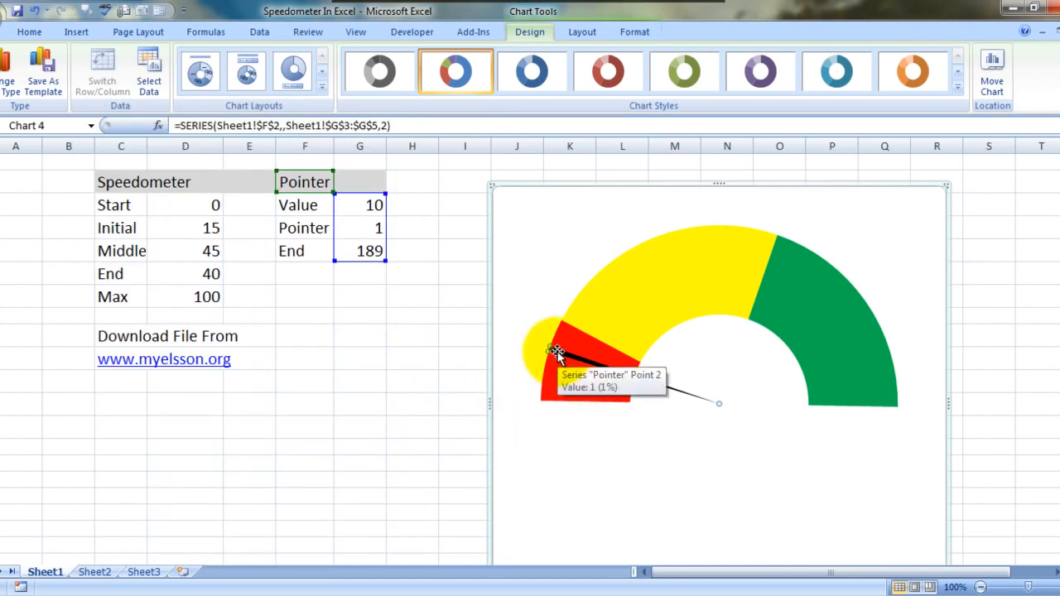
{"action": "right_click", "coordinate": [556, 353]}
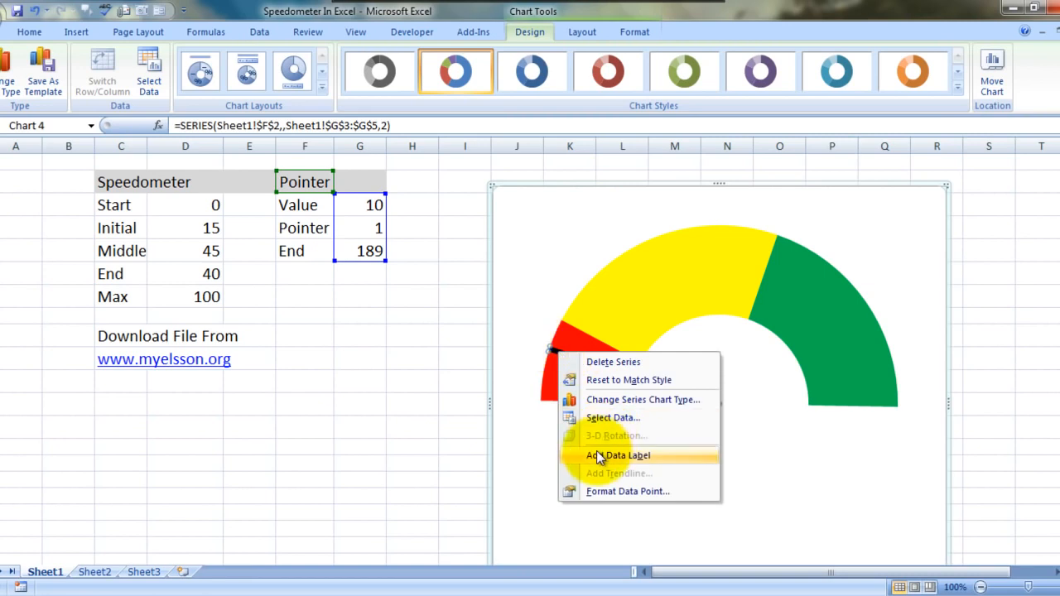
{"action": "left_click", "coordinate": [597, 454]}
Select the black Pointer slice's data label and set its font size to 18
{"action": "left_click", "coordinate": [538, 351]}
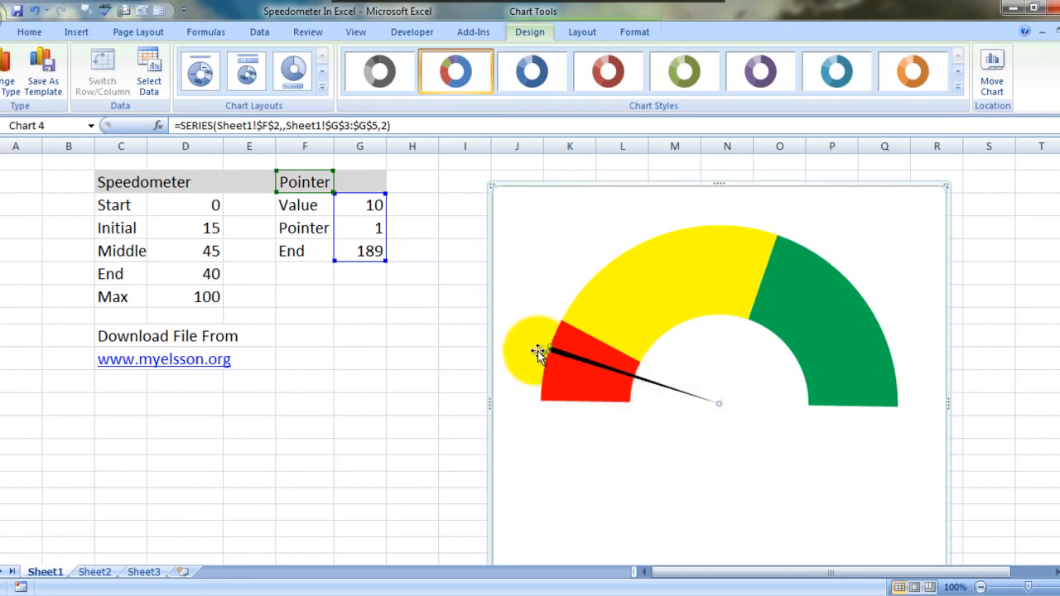
{"action": "left_click", "coordinate": [540, 352]}
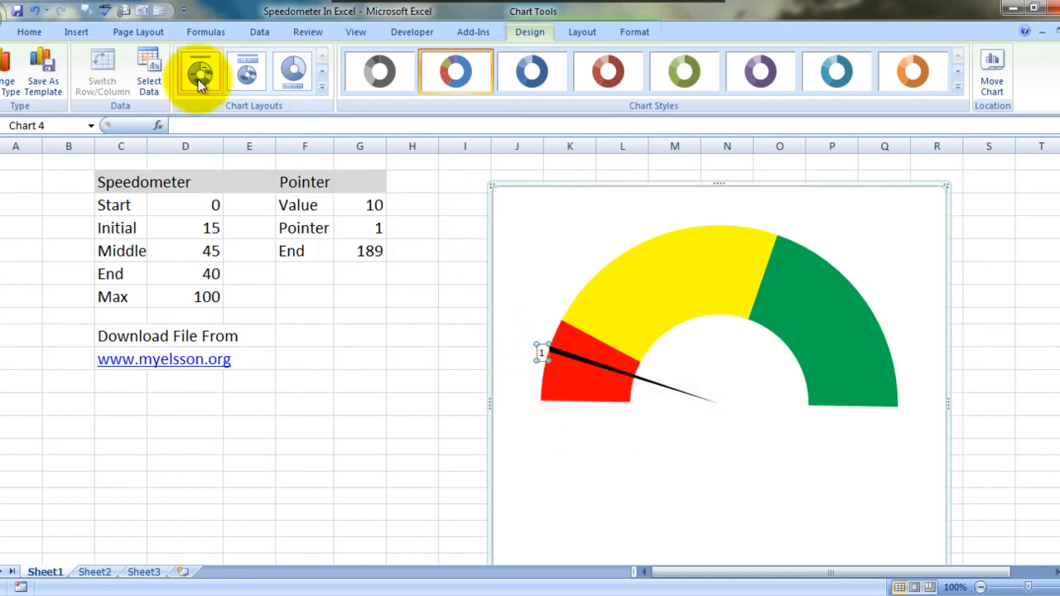
{"action": "left_click", "coordinate": [29, 32]}
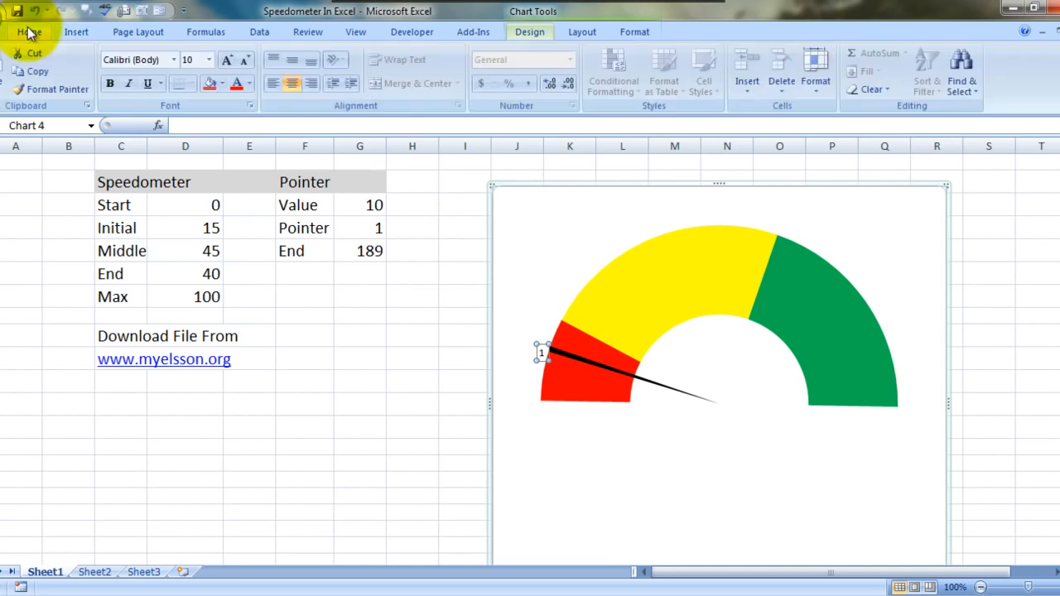
{"action": "left_click", "coordinate": [209, 60]}
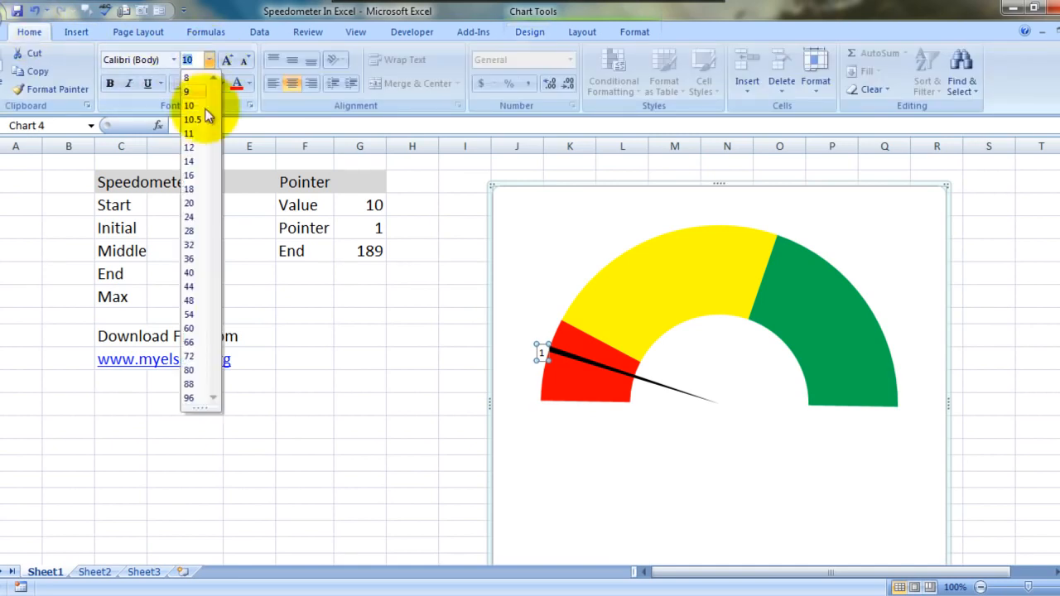
{"action": "left_click", "coordinate": [193, 189]}
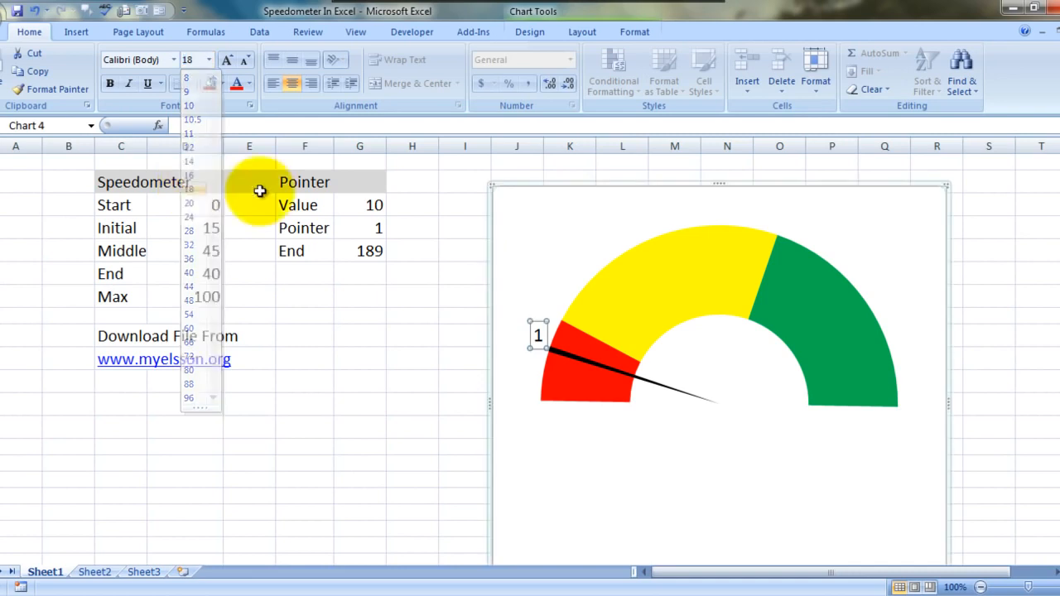
Link the Pointer slice's data label to the Pointer table's Value cell with the formula =Sheet1!$G$3
{"action": "double_click", "coordinate": [540, 336]}
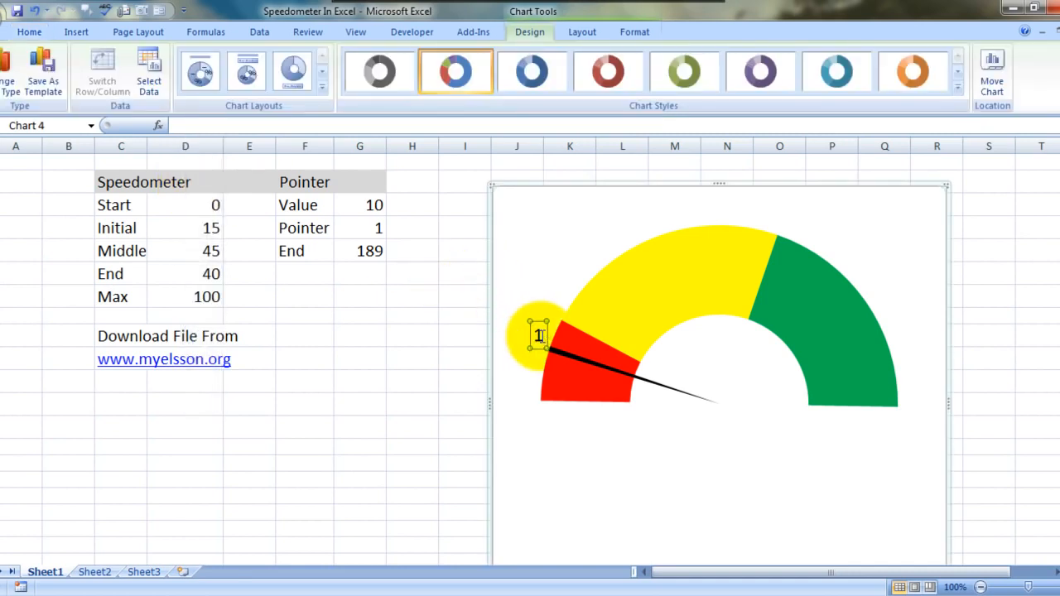
{"action": "left_click", "coordinate": [372, 128]}
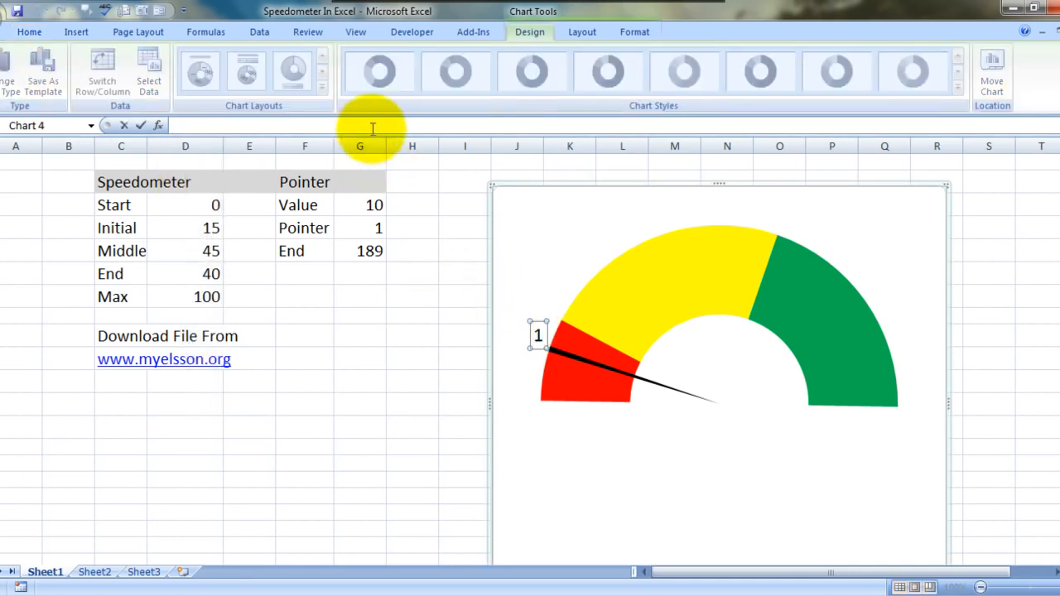
{"action": "type", "text": "="}
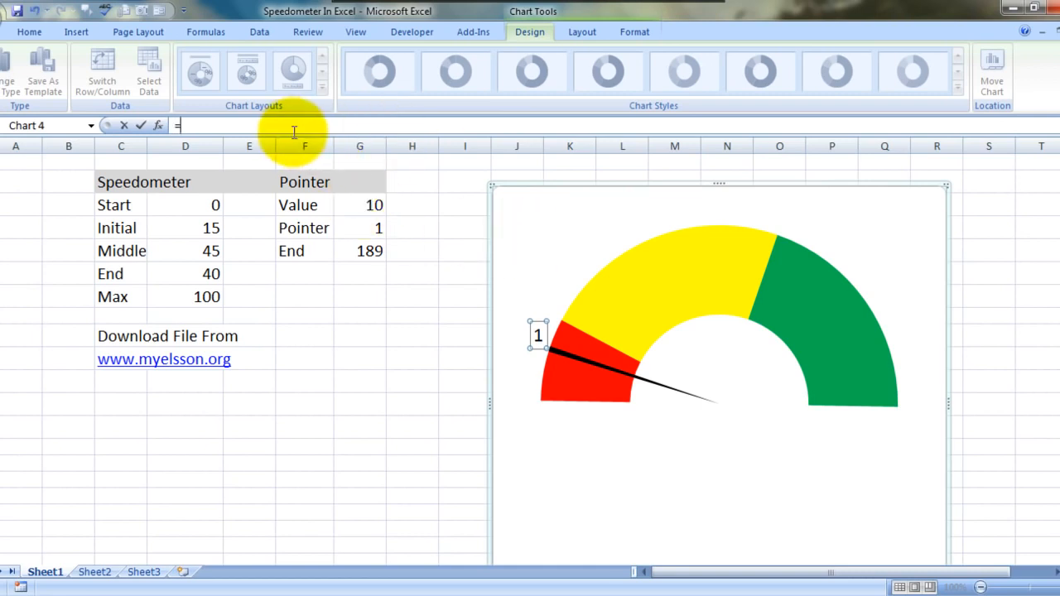
{"action": "left_click", "coordinate": [370, 206]}
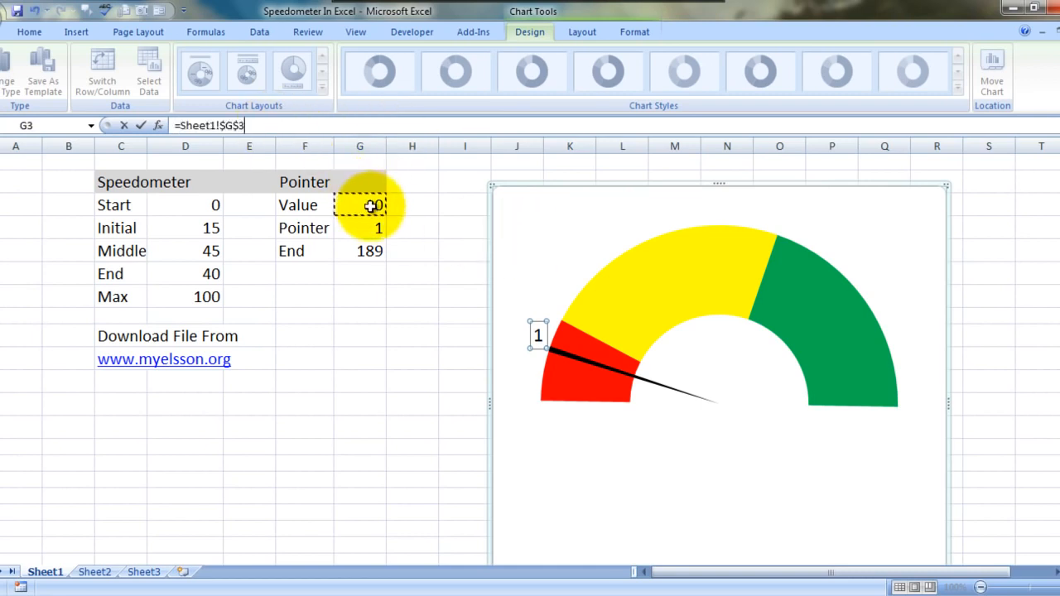
{"action": "key", "text": "Return"}
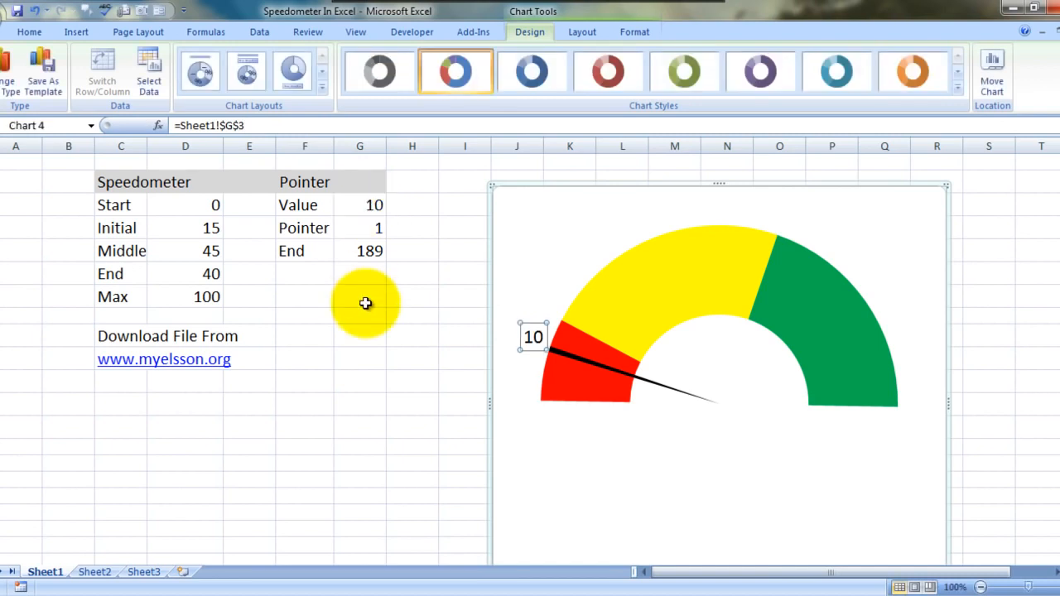
Test the gauge by setting the Pointer table's Value in G3 to 23
{"action": "left_click", "coordinate": [372, 207]}
{"action": "type", "text": "23"}
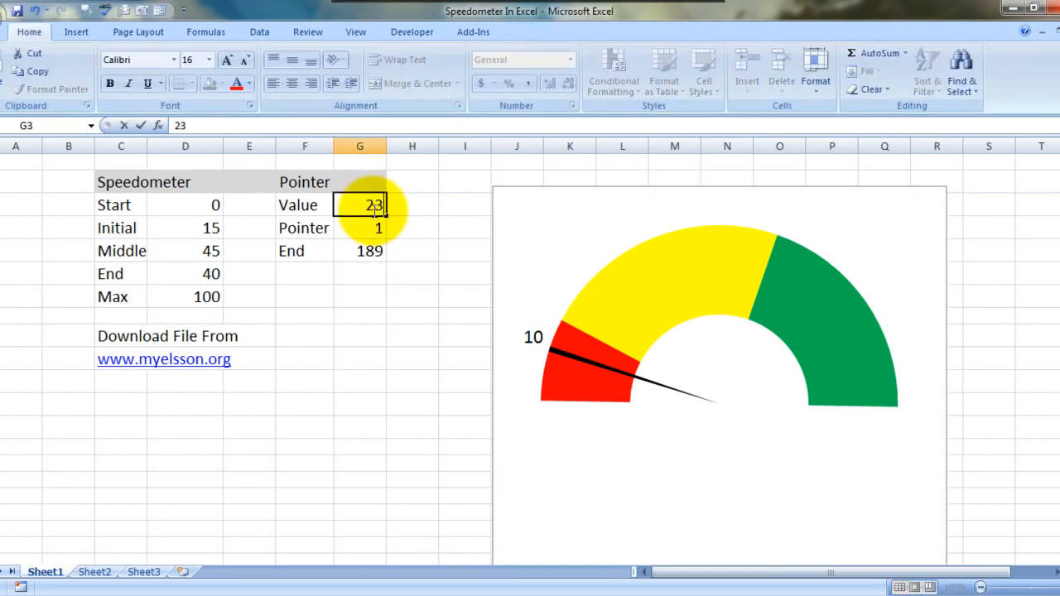
{"action": "key", "text": "Tab"}
{"action": "type", "text": "23"}
{"action": "key", "text": "Tab"}
{"action": "key", "text": "Left"}
{"action": "key", "text": "Delete"}
Set the Pointer table's Value in G3 to 56 to move the needle
{"action": "key", "text": "Left"}
{"action": "type", "text": "5"}
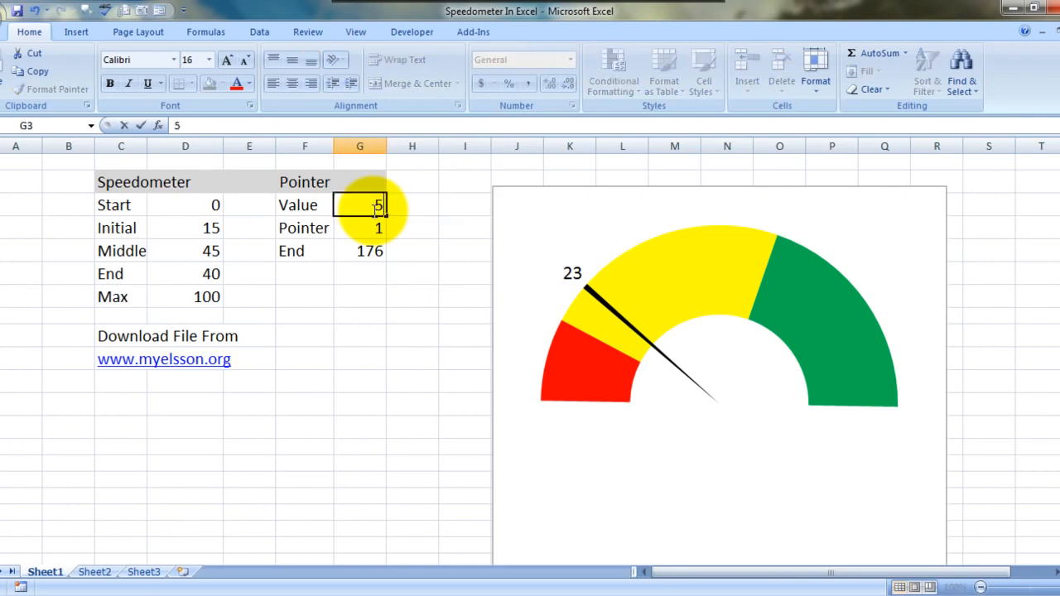
{"action": "type", "text": "6"}
{"action": "key", "text": "Tab"}
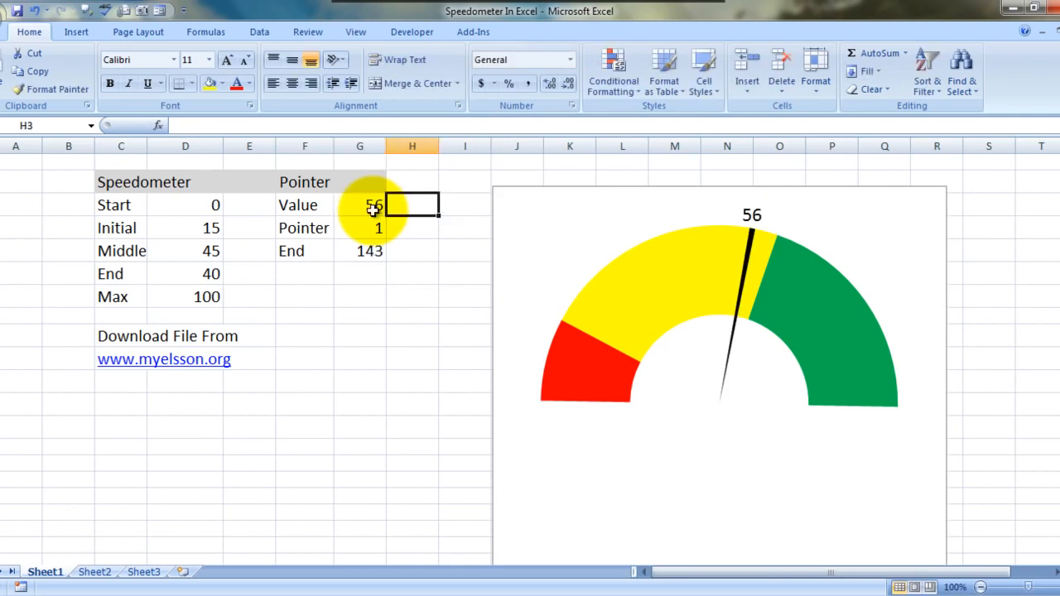